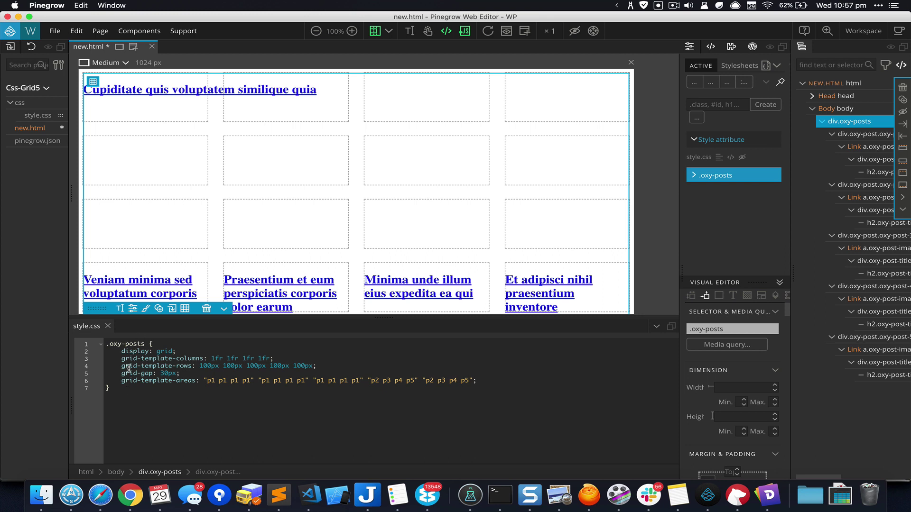
Close the style.css code editor and save the first post's inline grid-area style as a .oxy-post-1 rule in style.css.
click(108, 326)
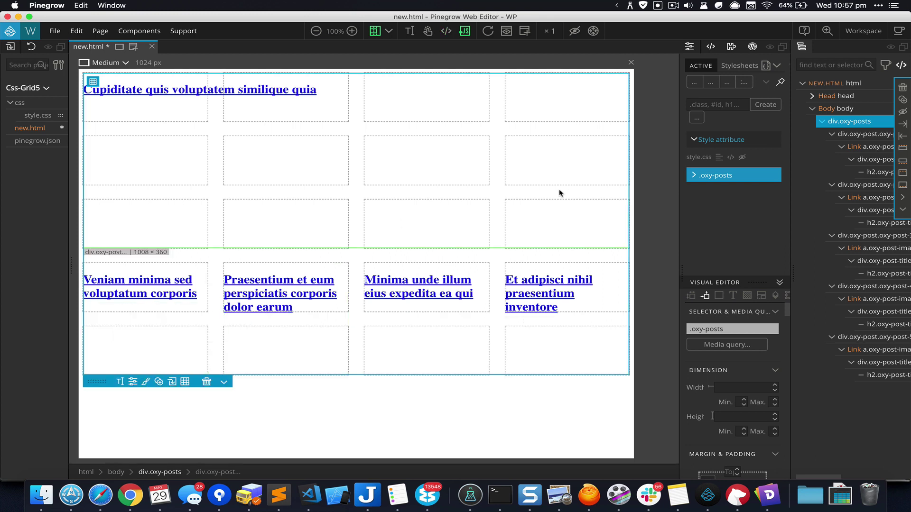
click(863, 135)
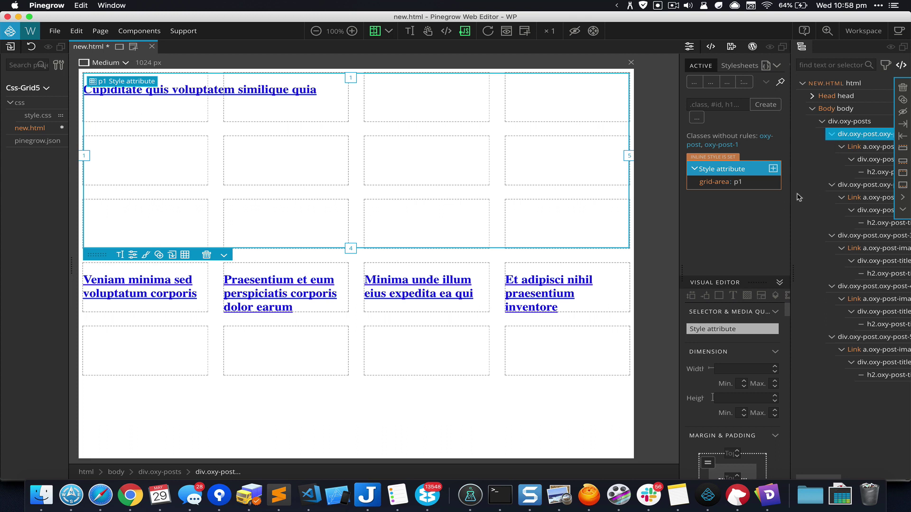
mouse_move(727, 189)
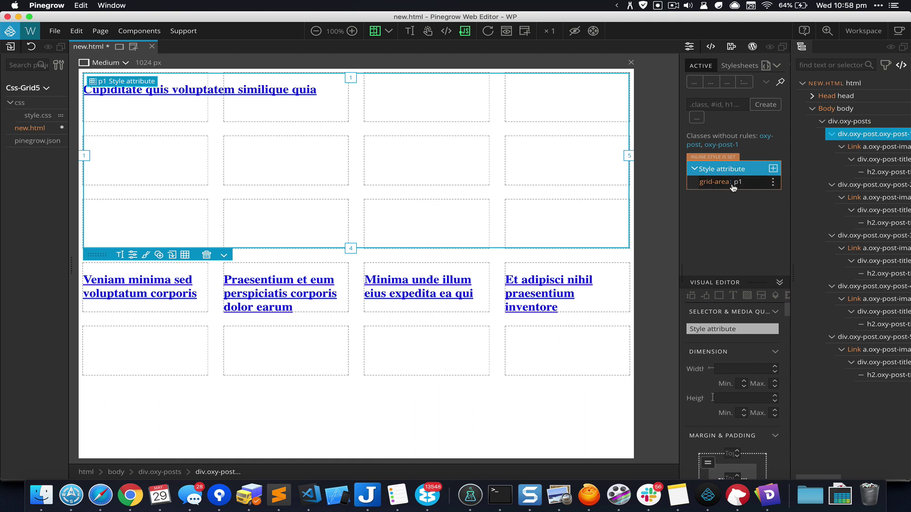
click(772, 169)
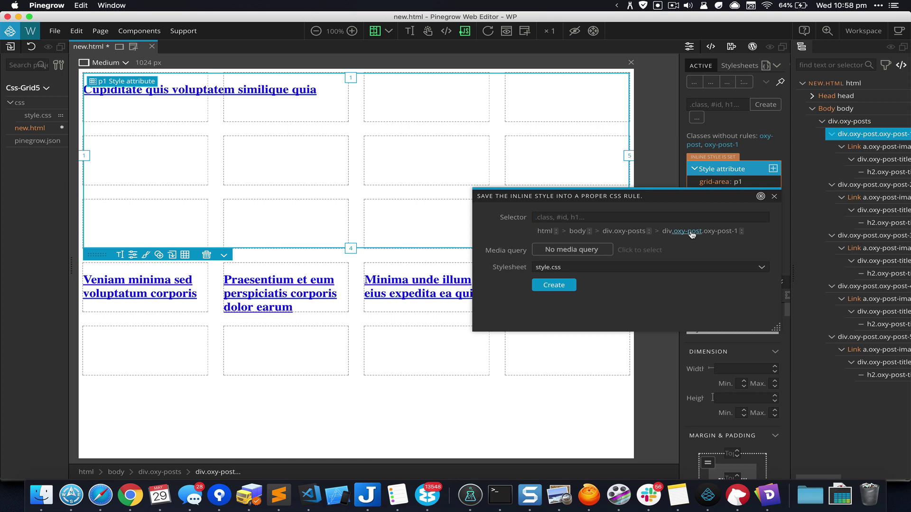
click(723, 232)
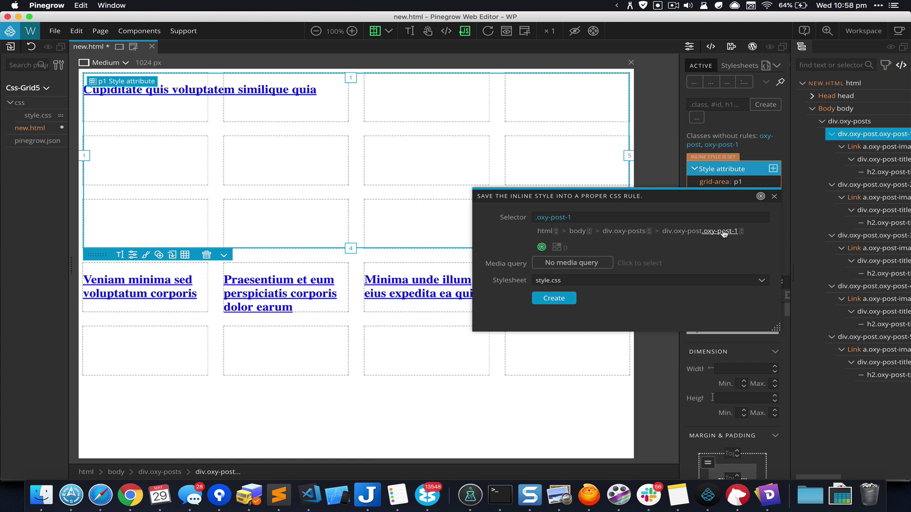
click(553, 298)
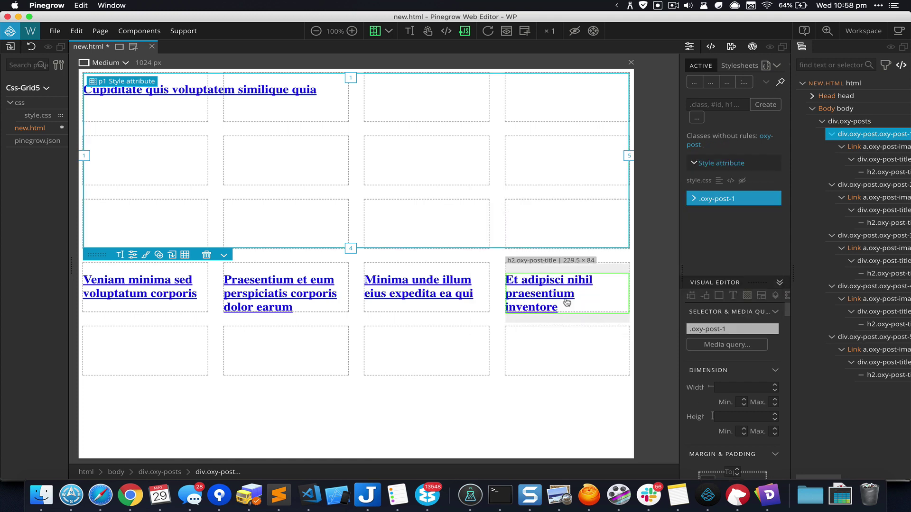
Save the second post's inline grid-area style as a .oxy-post-2 rule in style.css.
click(862, 186)
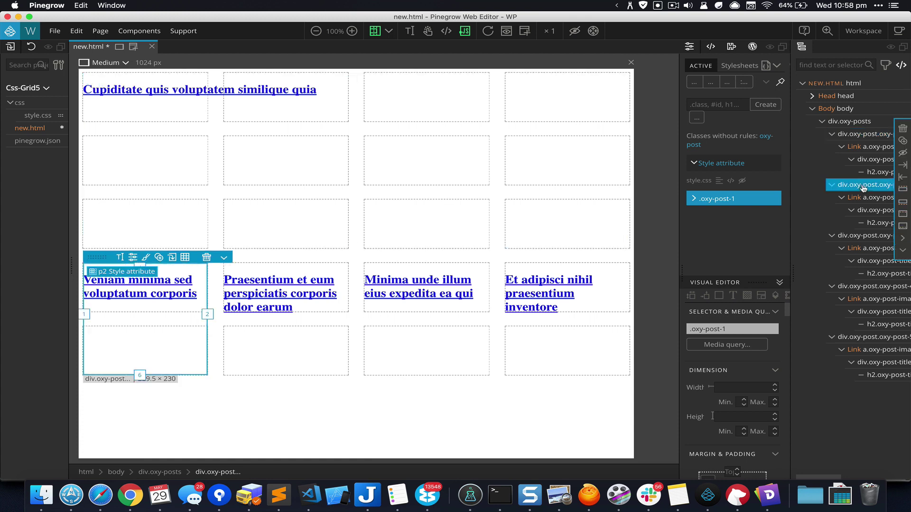
click(773, 169)
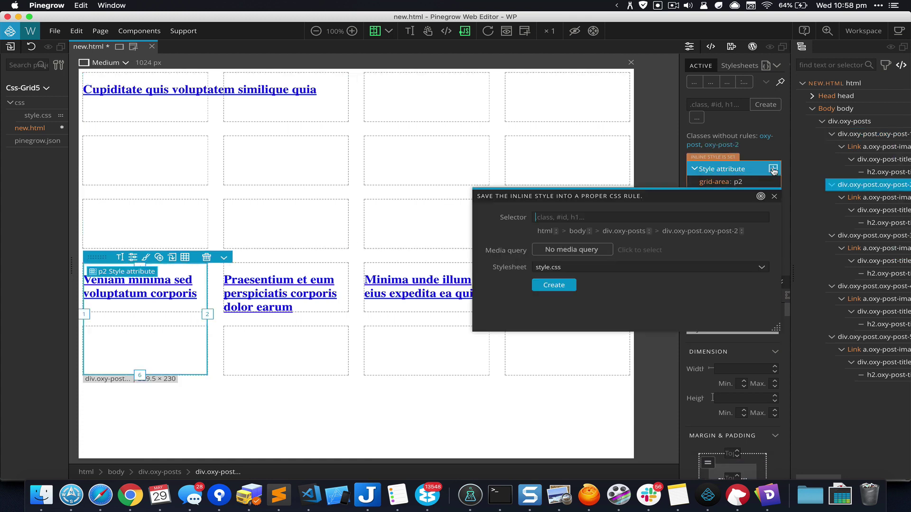
click(716, 232)
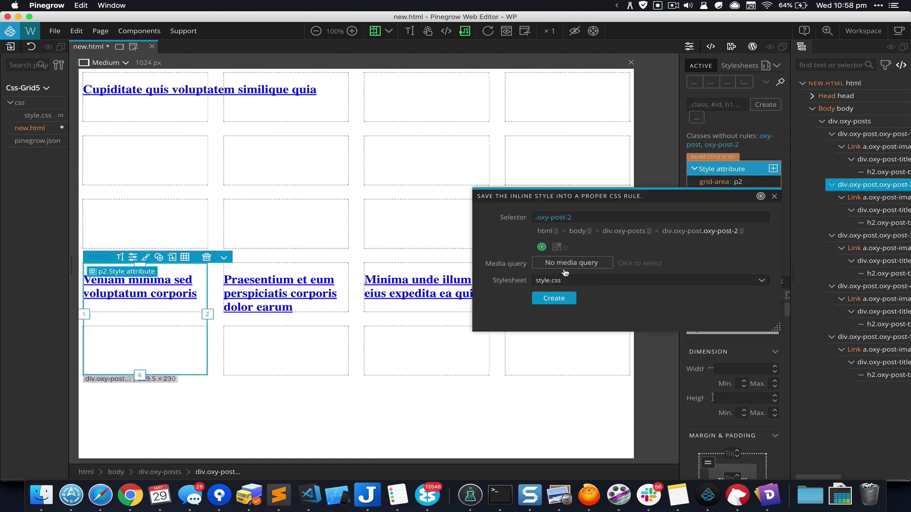
click(557, 299)
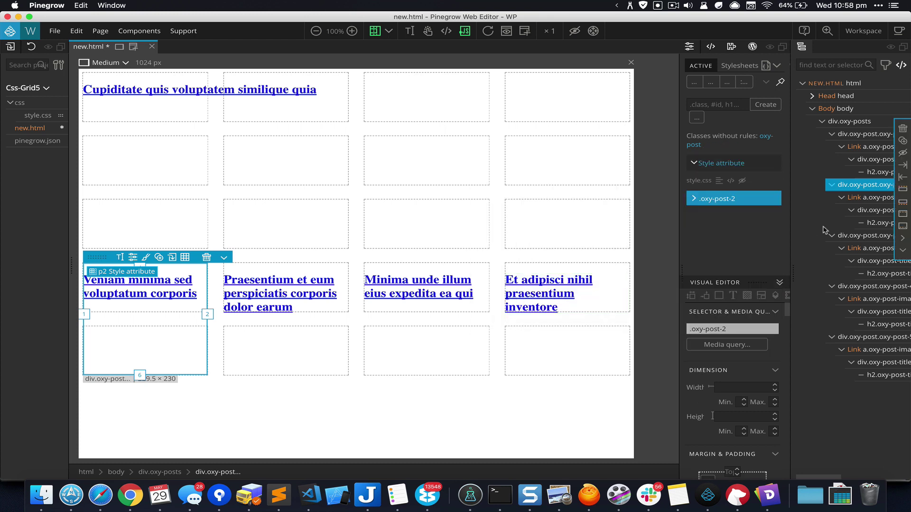
Save the third post's inline grid-area style as a .oxy-post-3 rule in style.css.
click(864, 235)
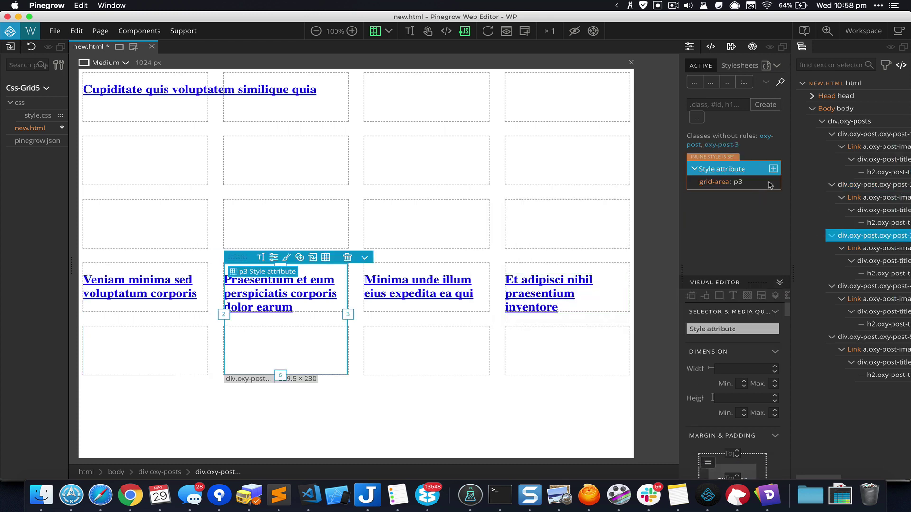
click(773, 168)
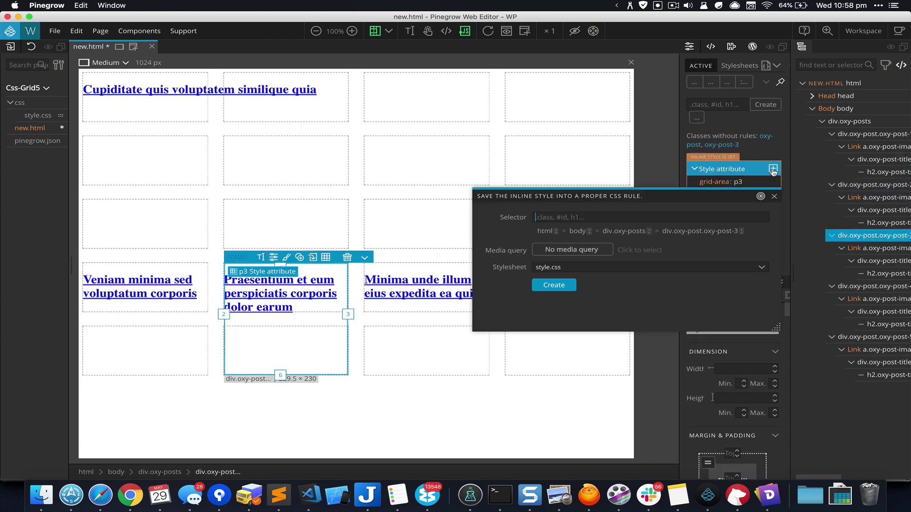
click(719, 232)
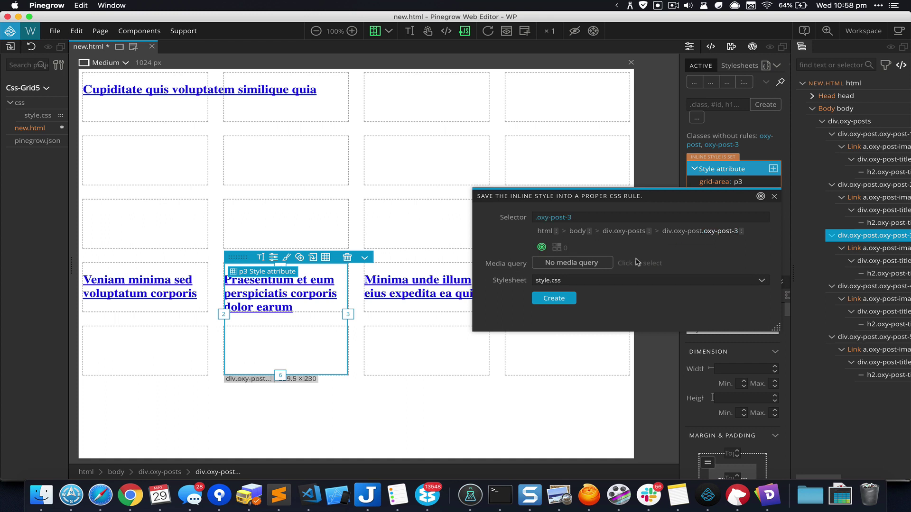
click(564, 299)
Save the fourth post's inline grid-area style as a .oxy-post-4 rule in style.css.
click(864, 286)
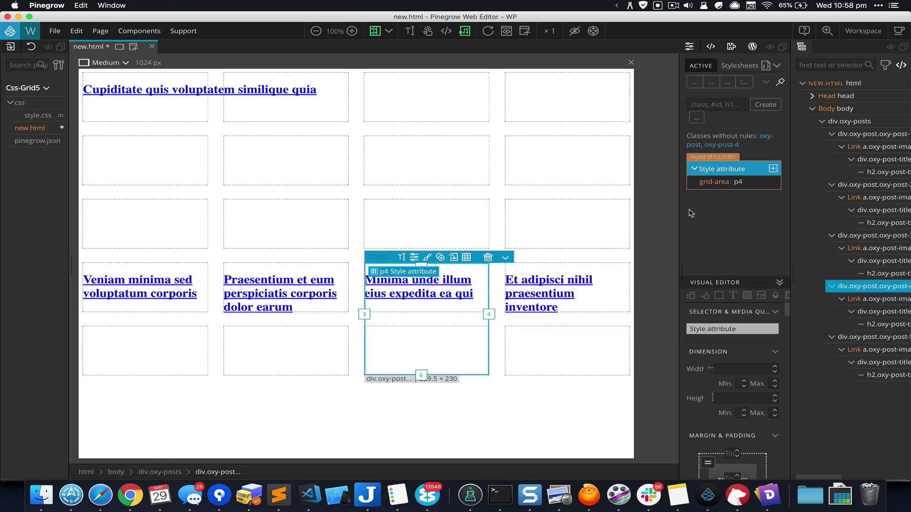
click(773, 169)
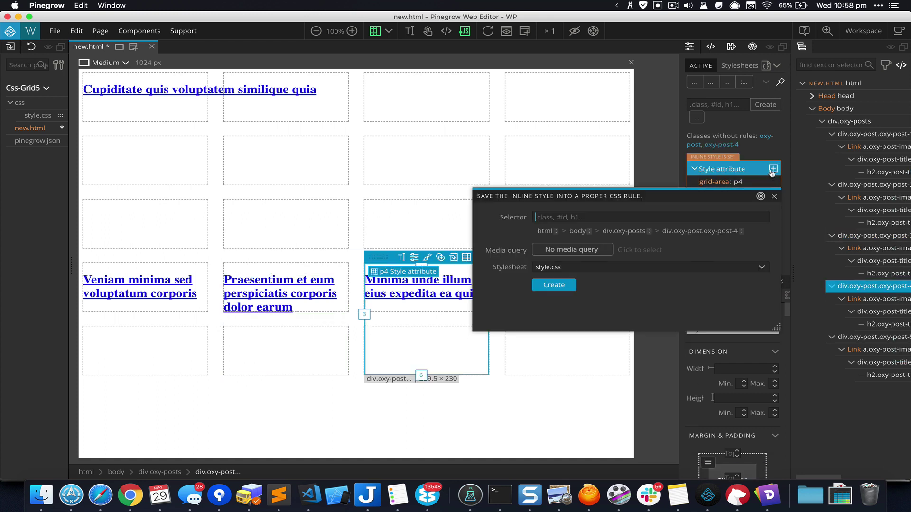
click(716, 230)
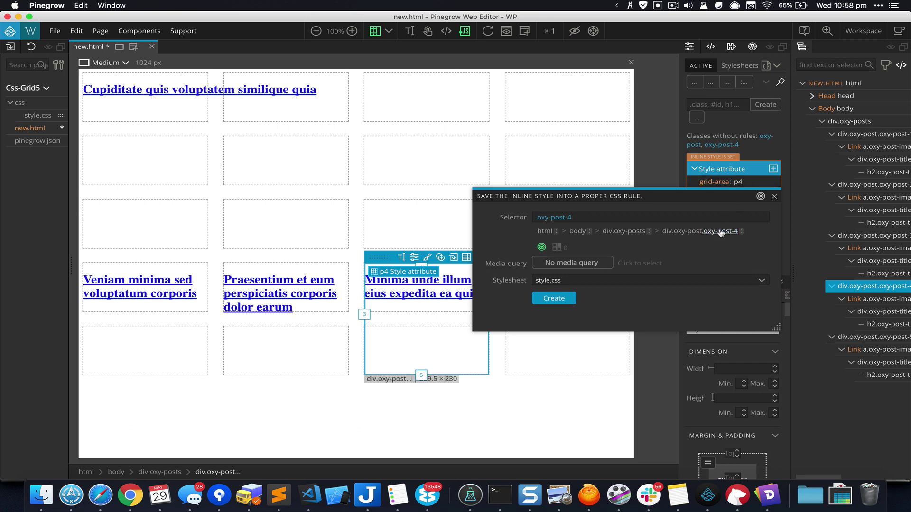
click(560, 299)
Save the fifth post's inline grid-area style as a .oxy-post-5 rule in style.css.
click(877, 337)
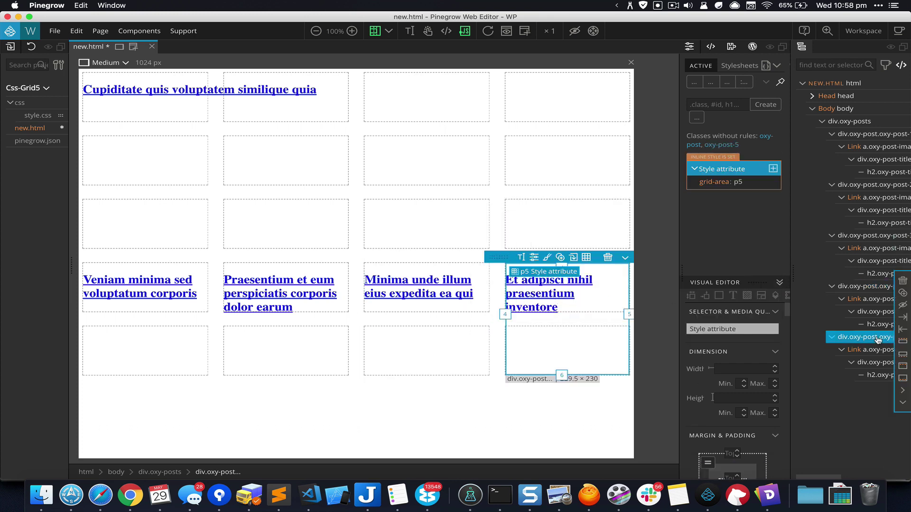
click(772, 169)
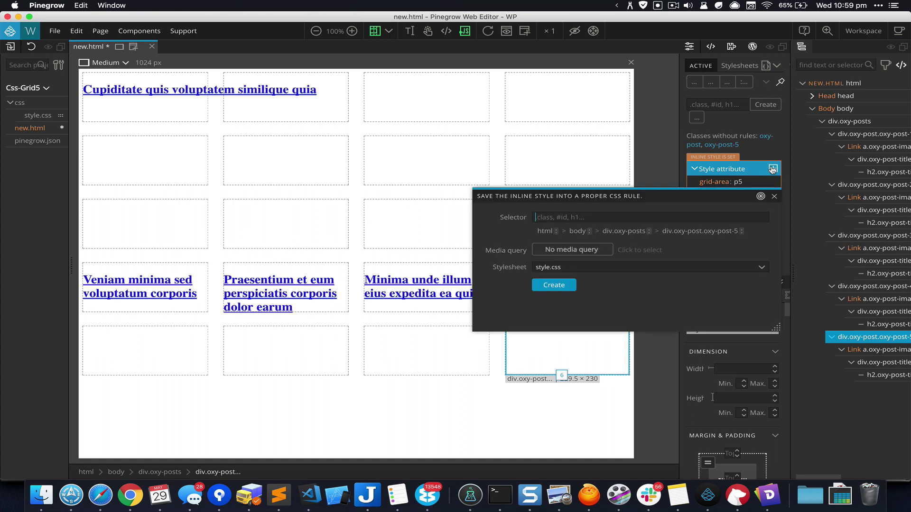
click(723, 231)
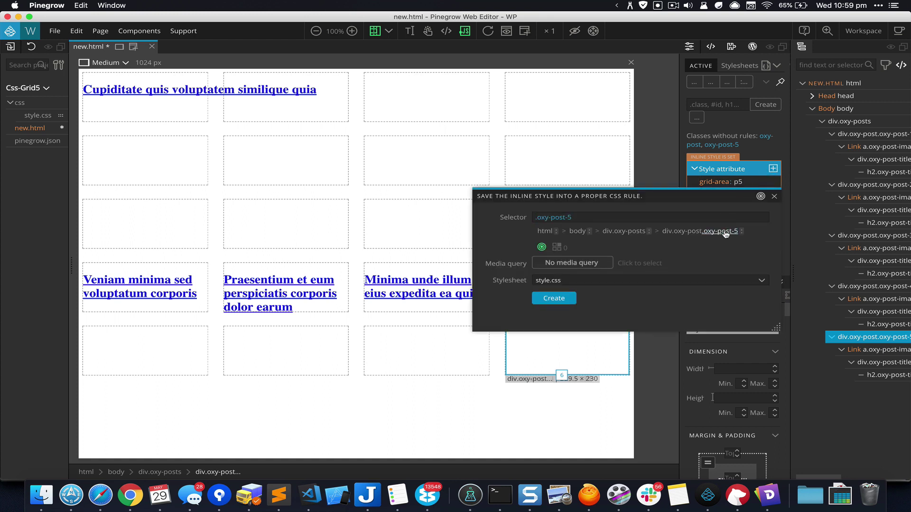
click(567, 298)
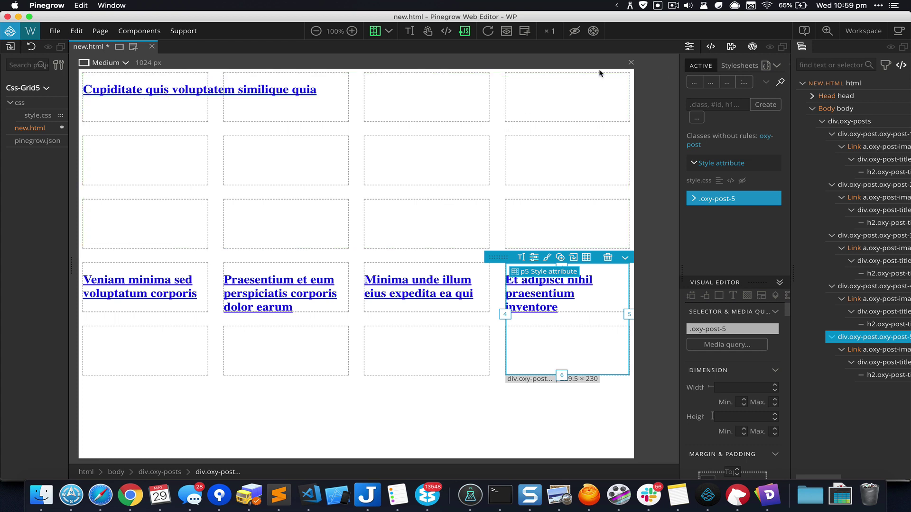
Create a .oxy-post-image rule in style.css from the first post's image link, without a media query.
click(880, 154)
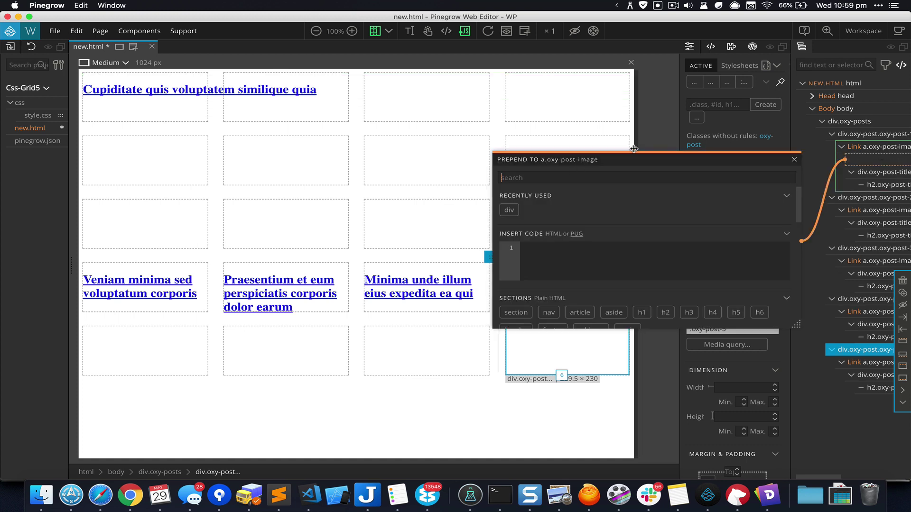
click(794, 160)
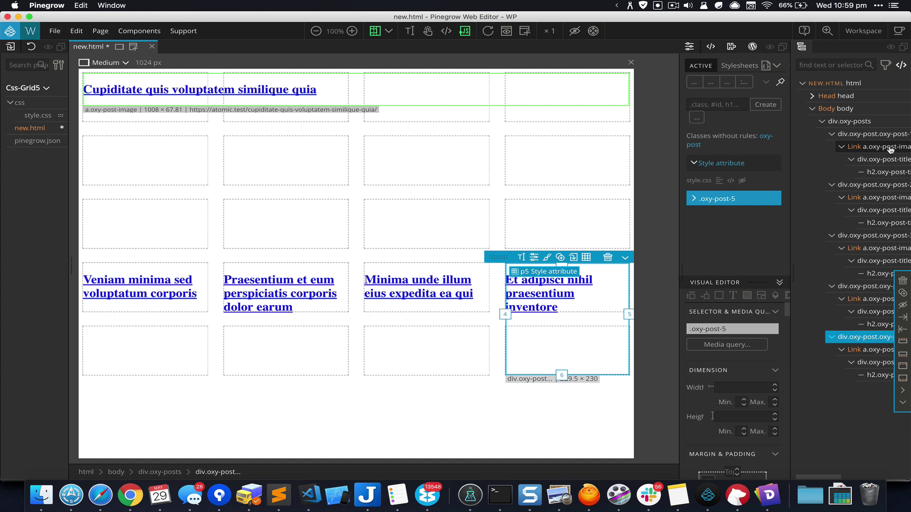
click(882, 148)
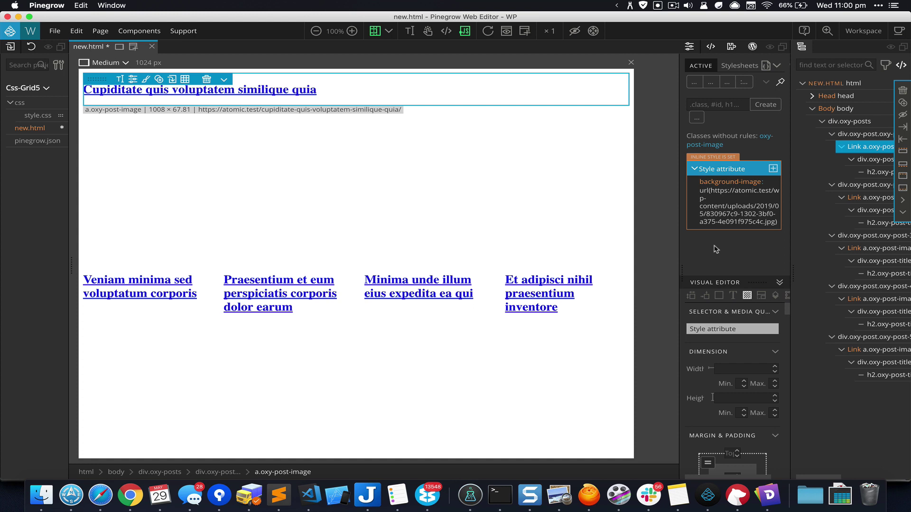
click(765, 138)
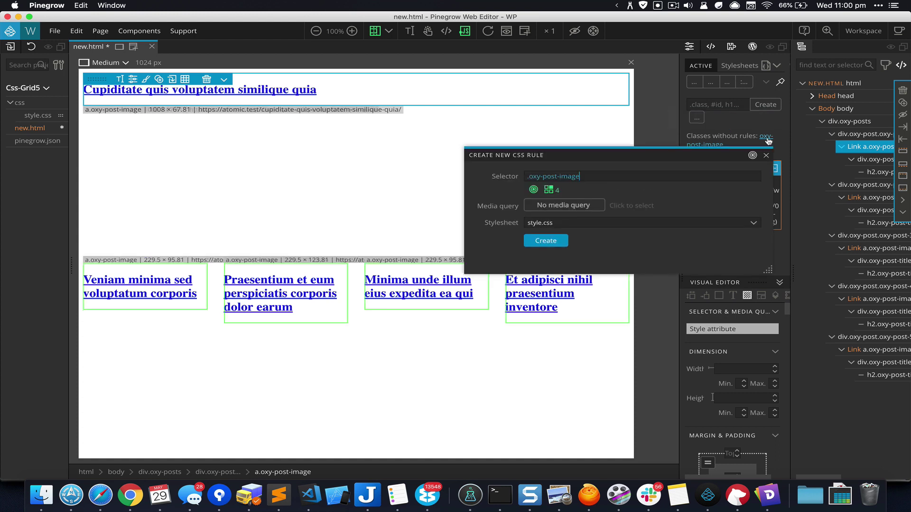
click(546, 241)
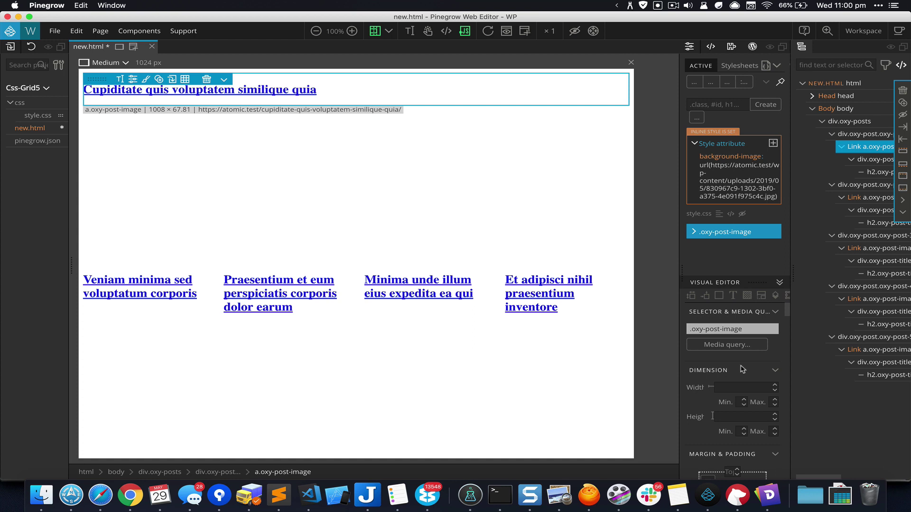
Set the .oxy-post-image rule's display to Block and its height to 100%.
click(705, 297)
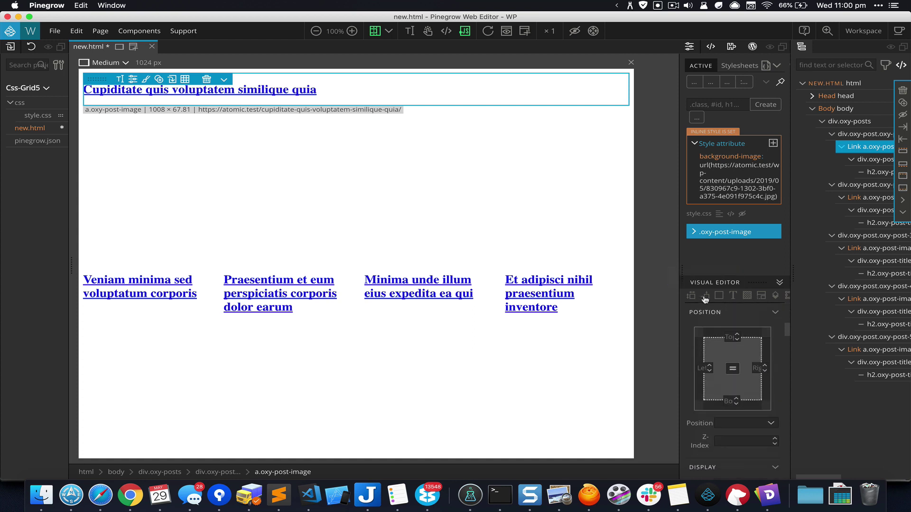
scroll(712, 402, down, 4)
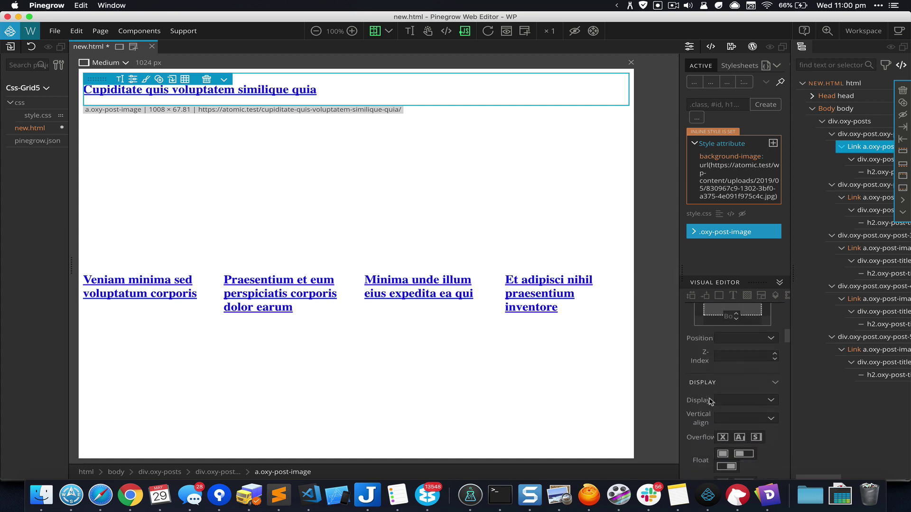
click(755, 401)
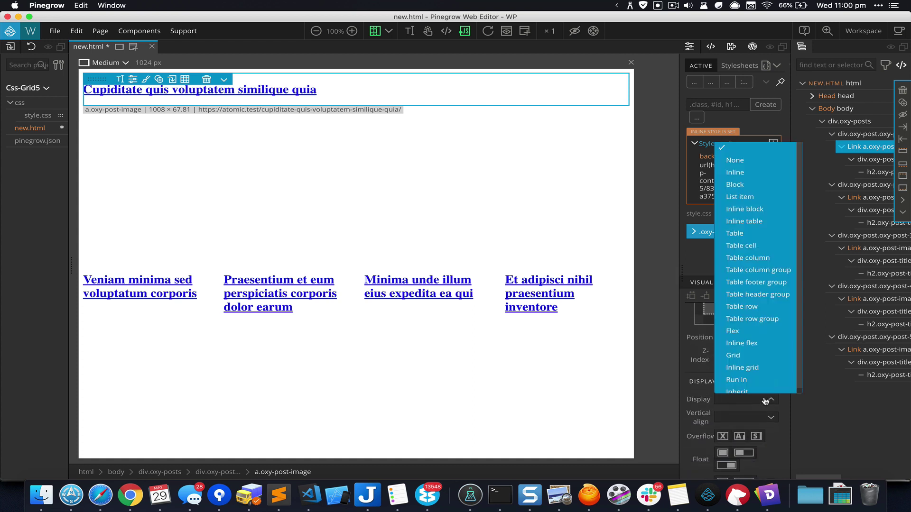
click(757, 185)
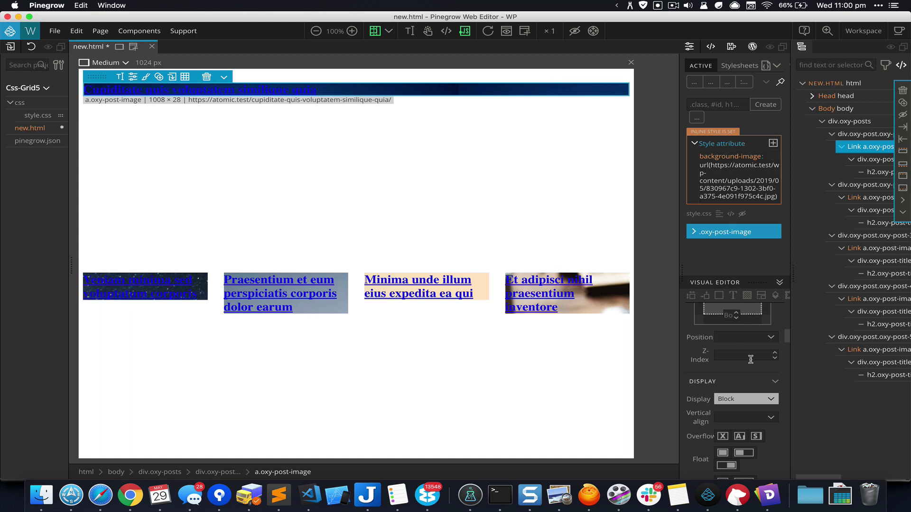
click(692, 297)
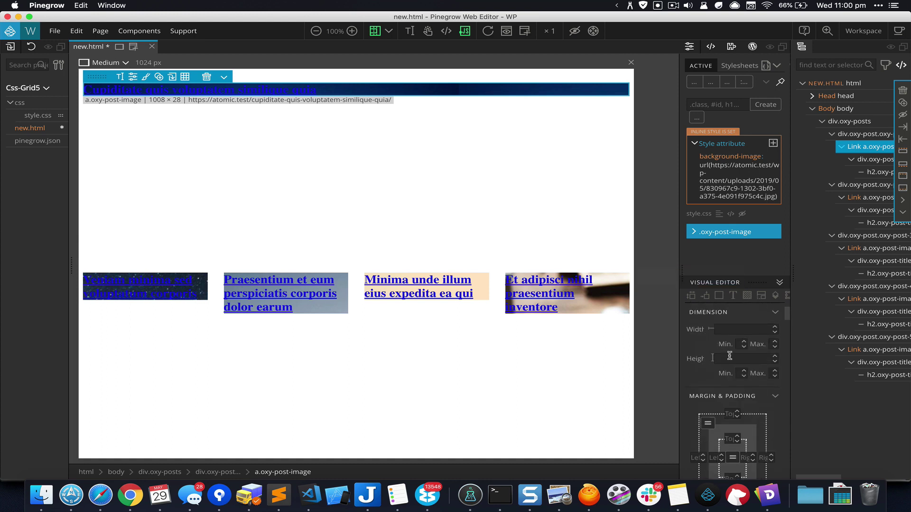
text(100%)
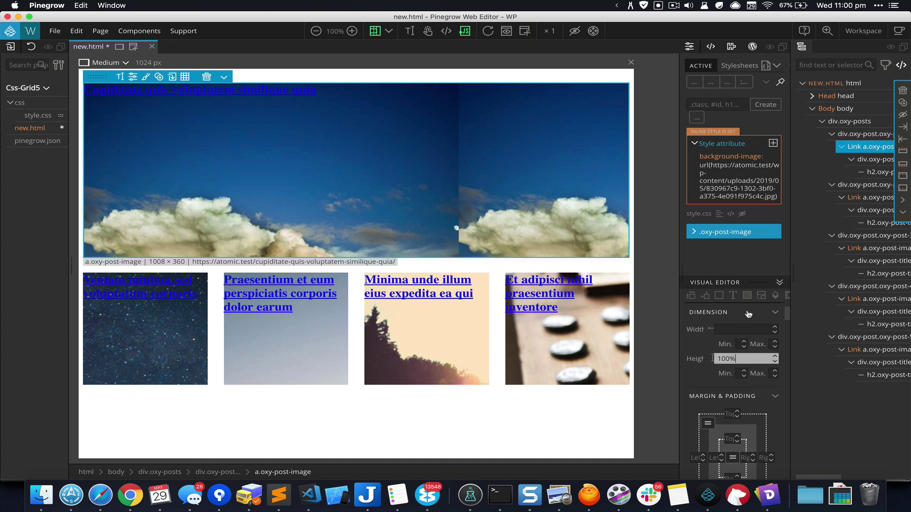
Set the background repeat of the .oxy-post-image rule to no-repeat.
click(747, 296)
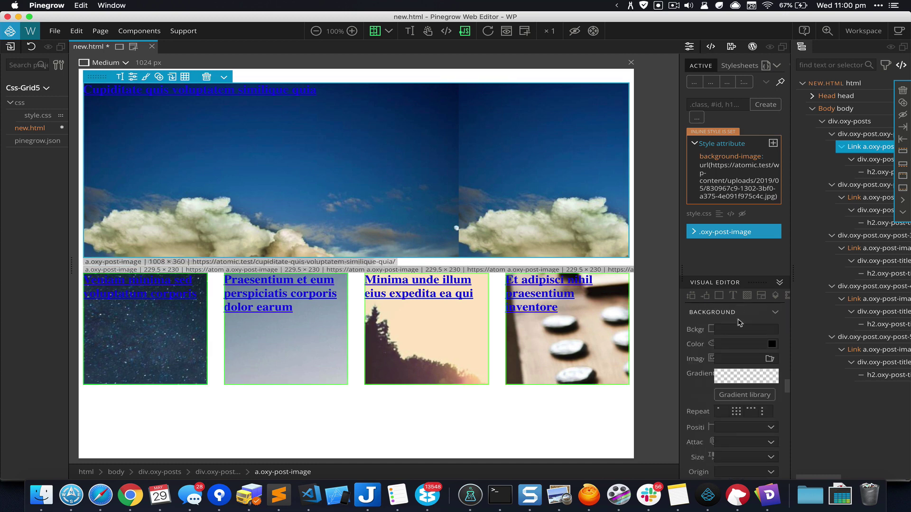
scroll(733, 329, down, 3)
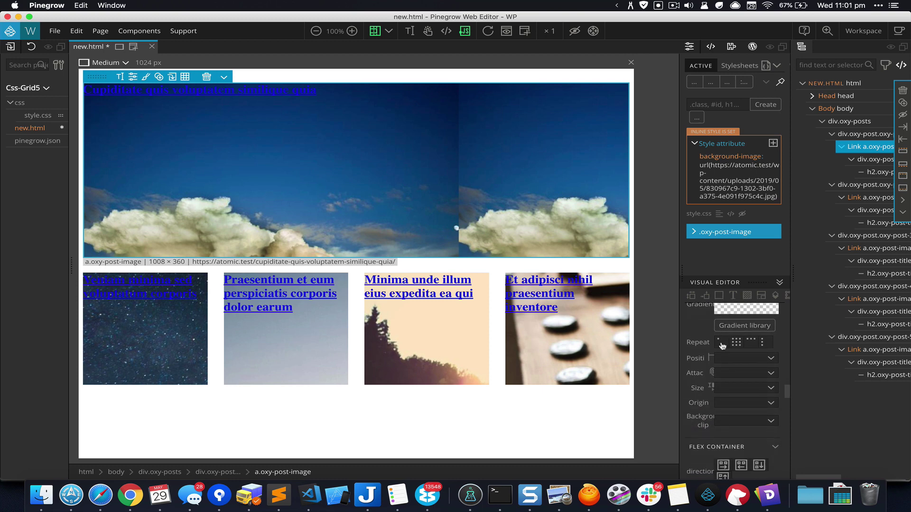
click(721, 342)
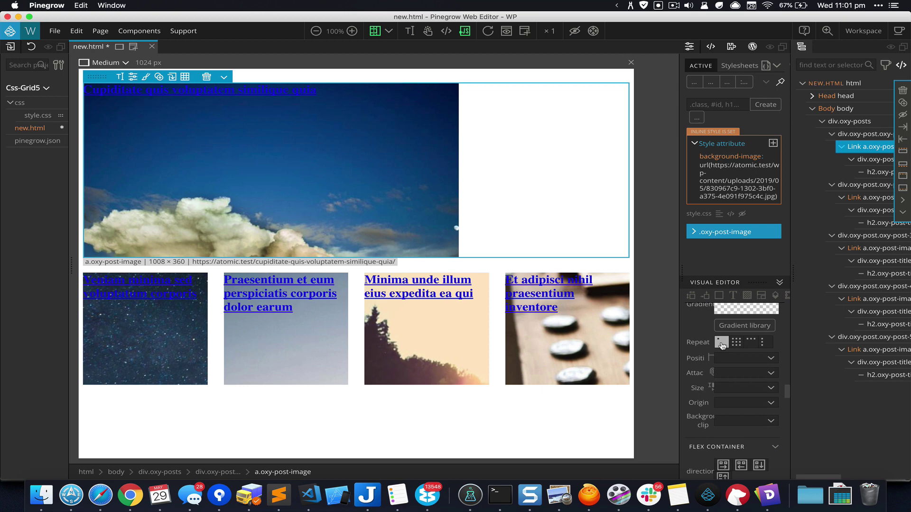
Set the .oxy-post-image rule's background position to Center center and its background size to Cover, and expand the rule to show its declarations.
scroll(721, 345, down, 1)
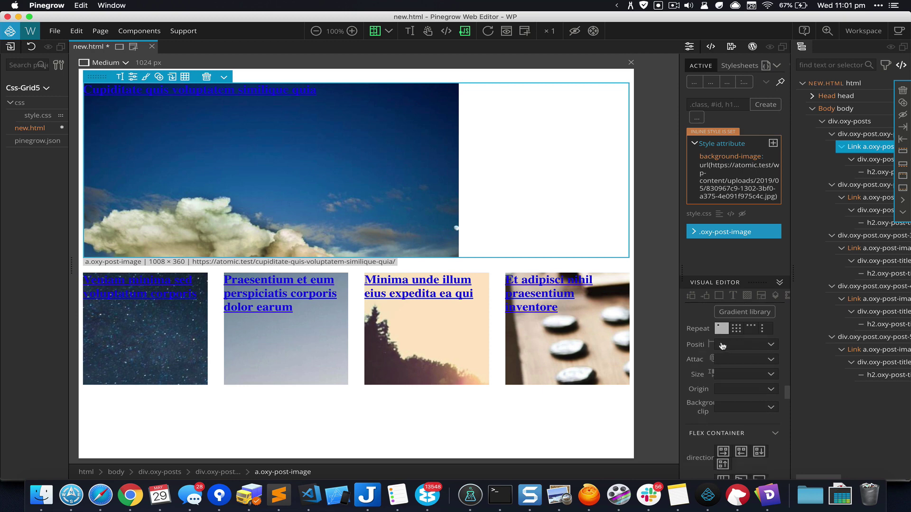
click(772, 346)
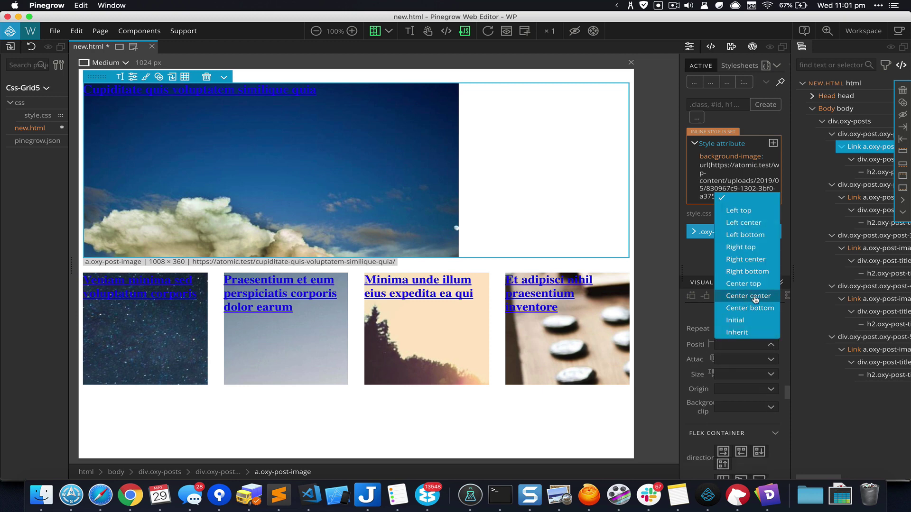
click(755, 297)
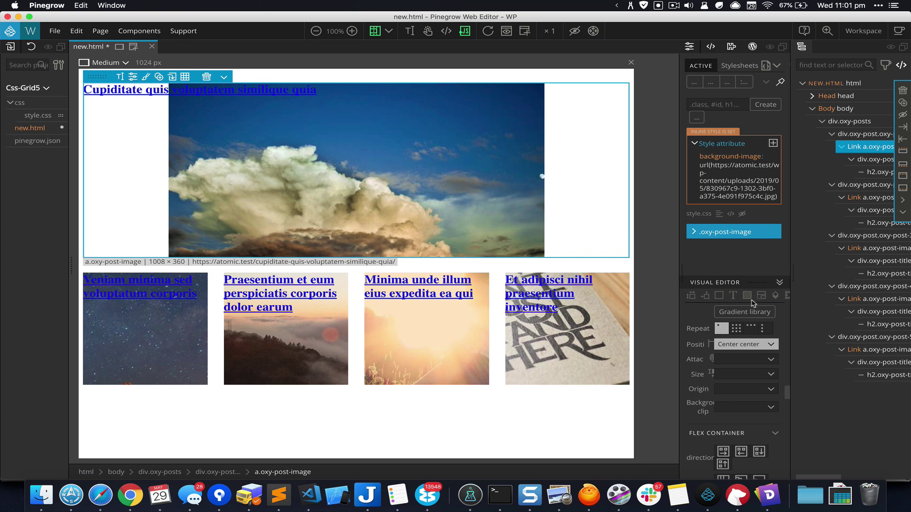
scroll(758, 338, down, 1)
click(773, 358)
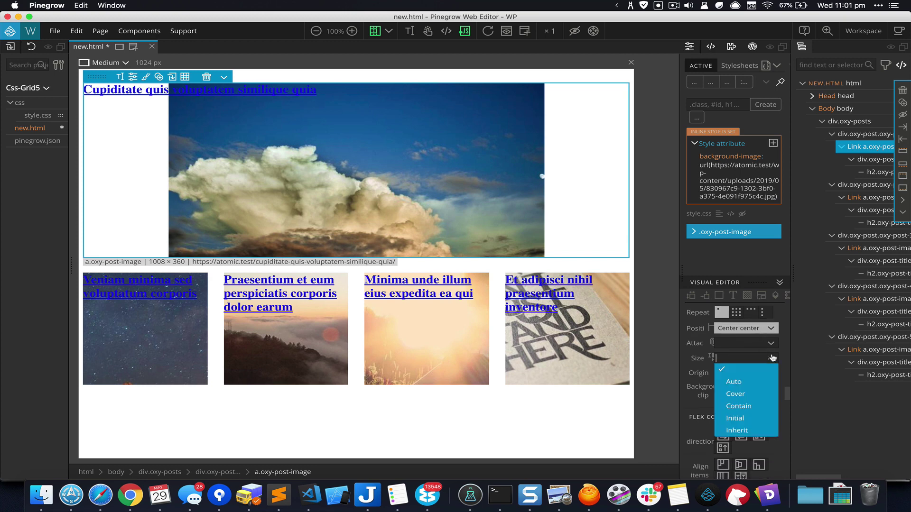
click(766, 396)
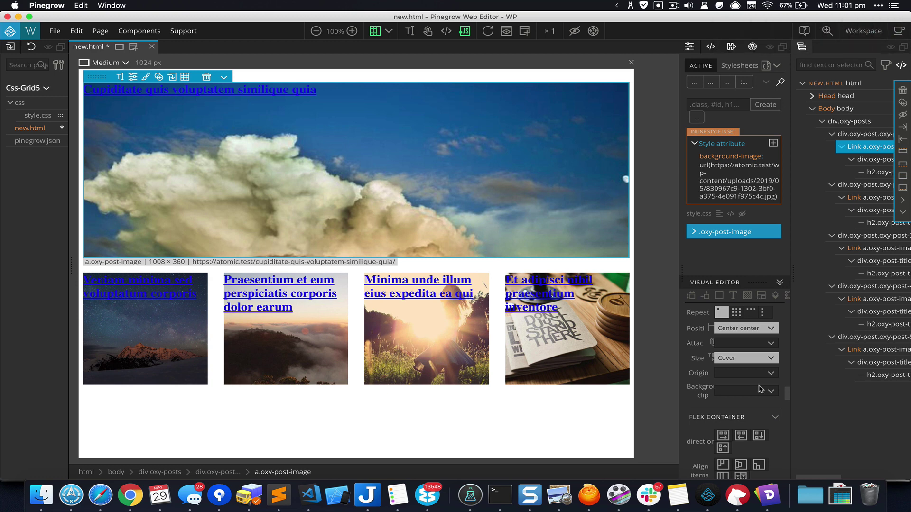
click(694, 232)
scroll(730, 190, down, 3)
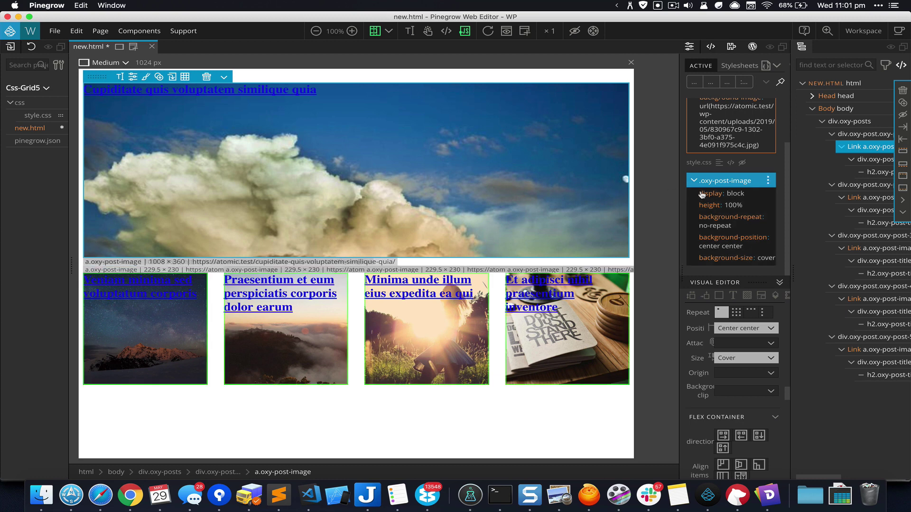
Create a .oxy-post rule in style.css from the first post's div, without a media query.
scroll(809, 196, right, 3)
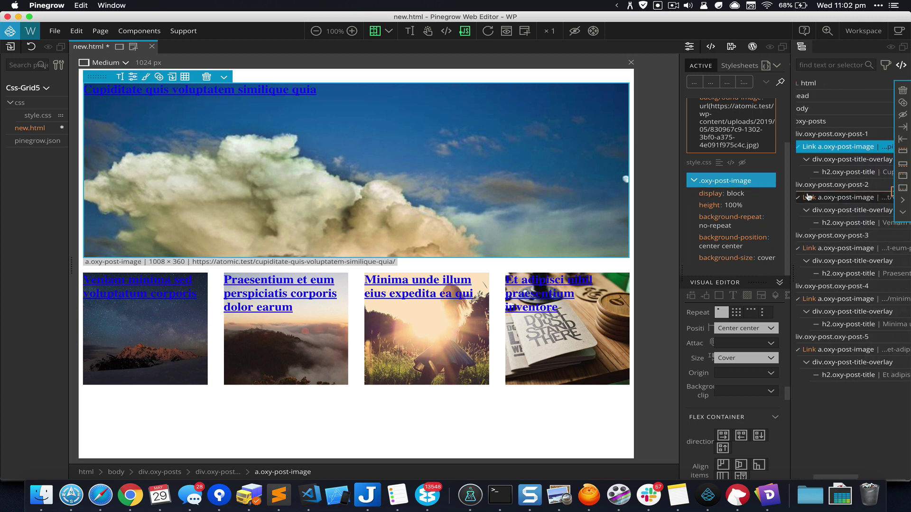
scroll(810, 196, right, 1)
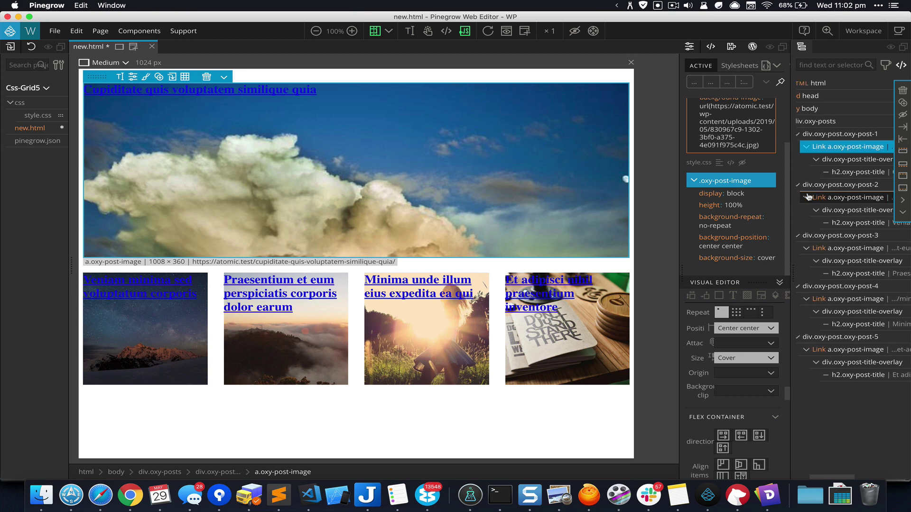
click(840, 138)
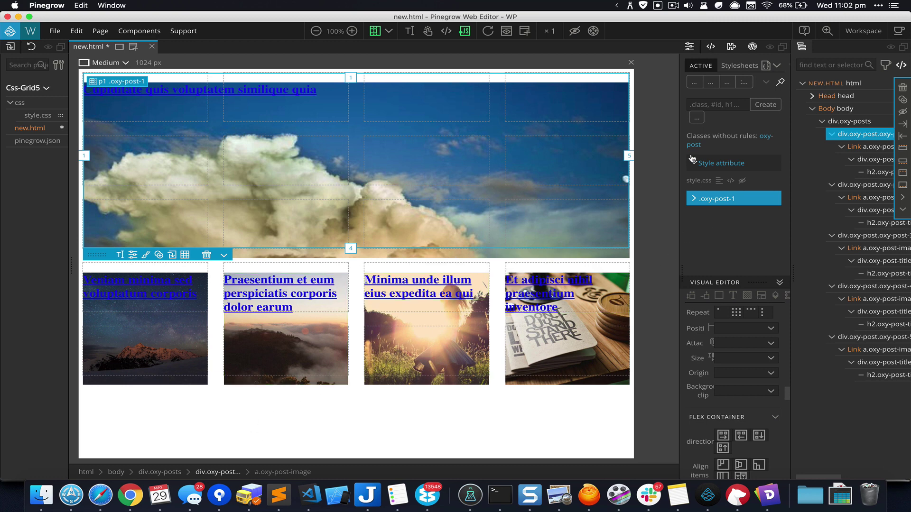
click(694, 202)
click(694, 202)
click(766, 138)
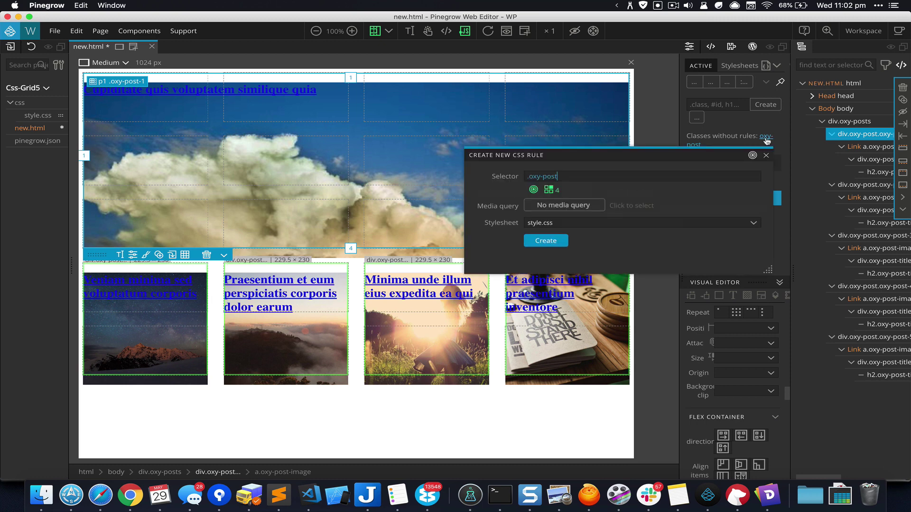
click(552, 240)
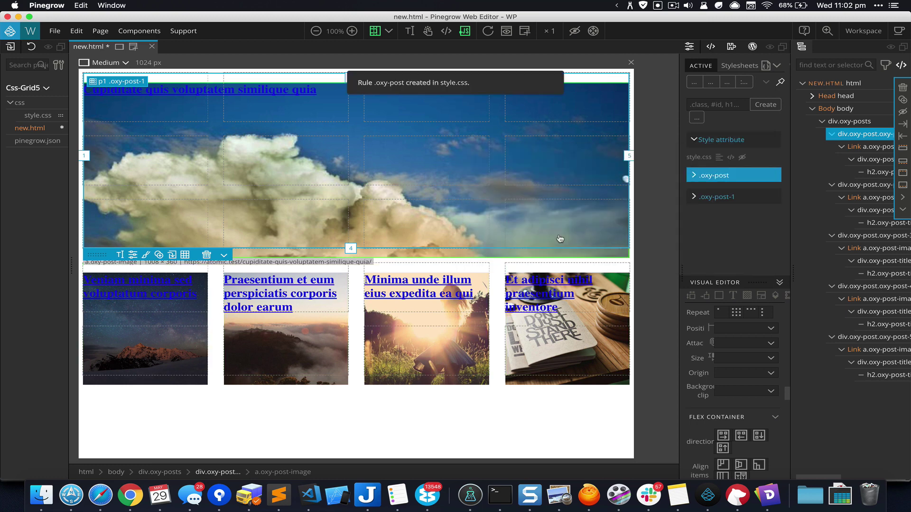
Set the .oxy-post rule's position to Relative.
click(770, 329)
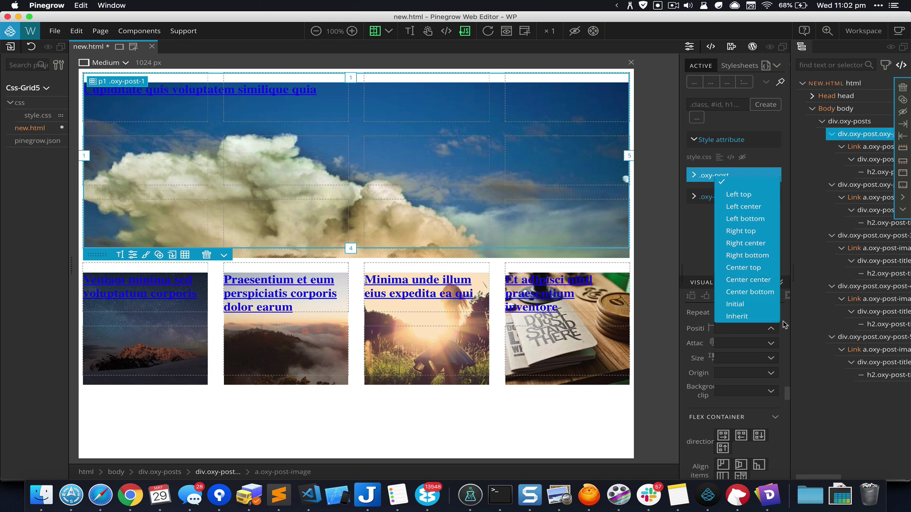
click(749, 280)
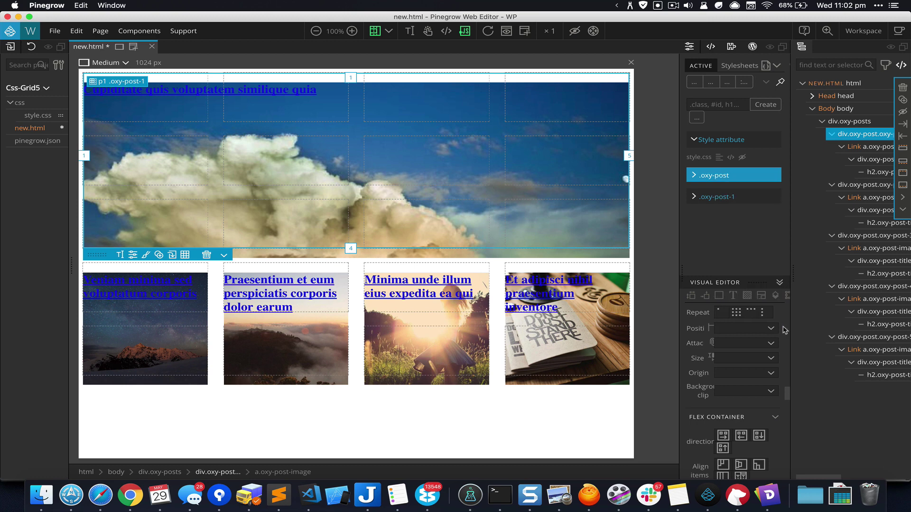
click(706, 296)
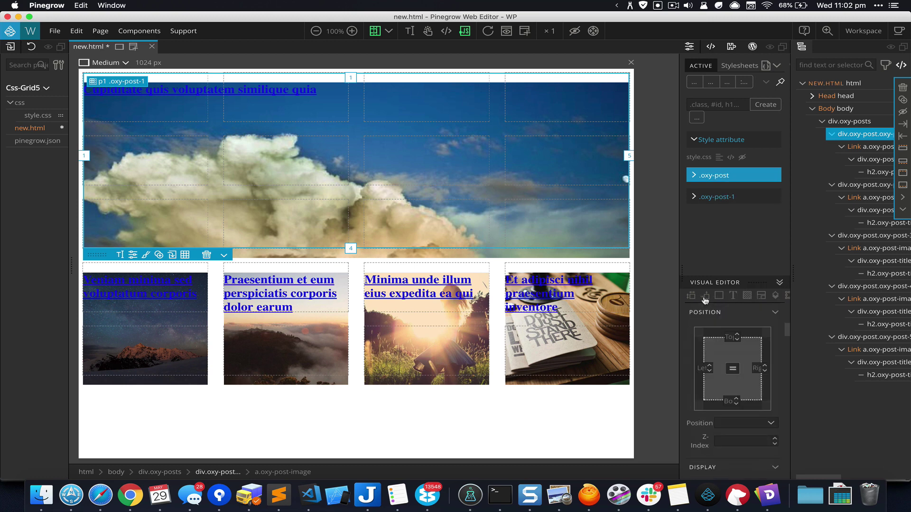
click(747, 427)
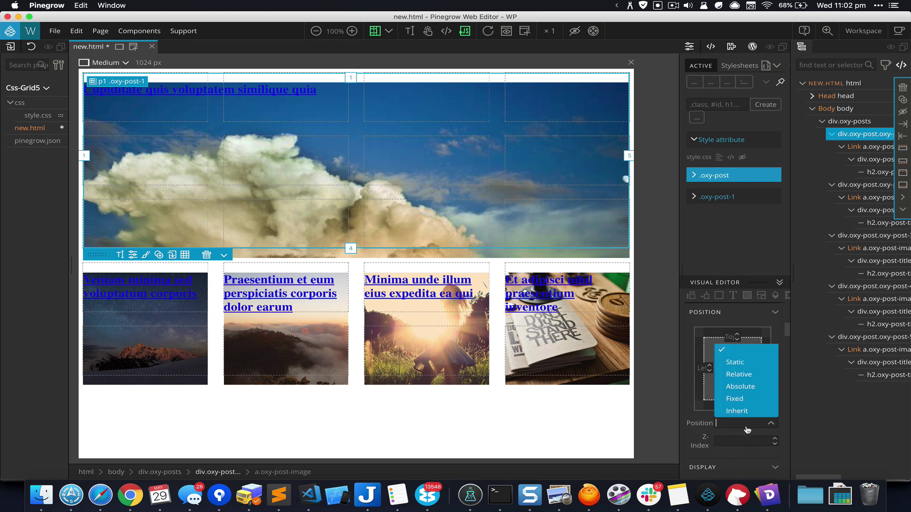
click(756, 376)
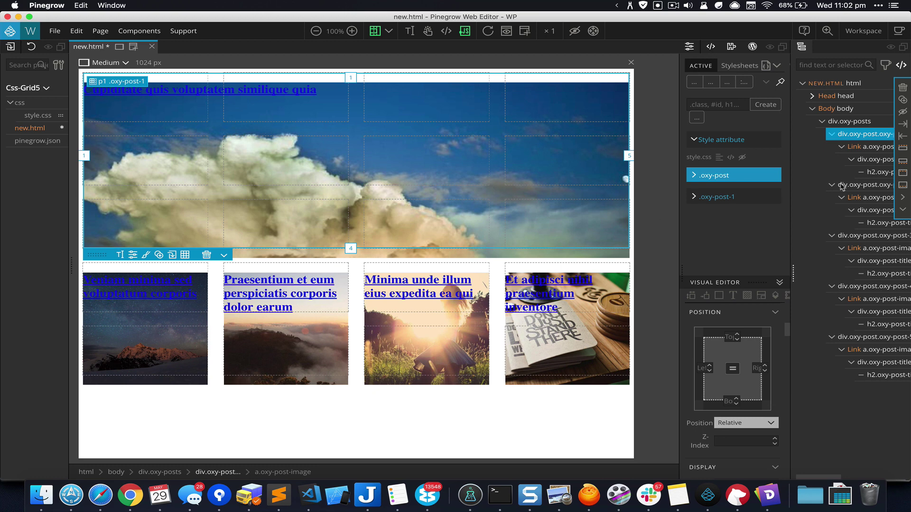
Set the position of the first post's oxy-post-title-overlay div to Absolute in its inline style attribute.
click(871, 162)
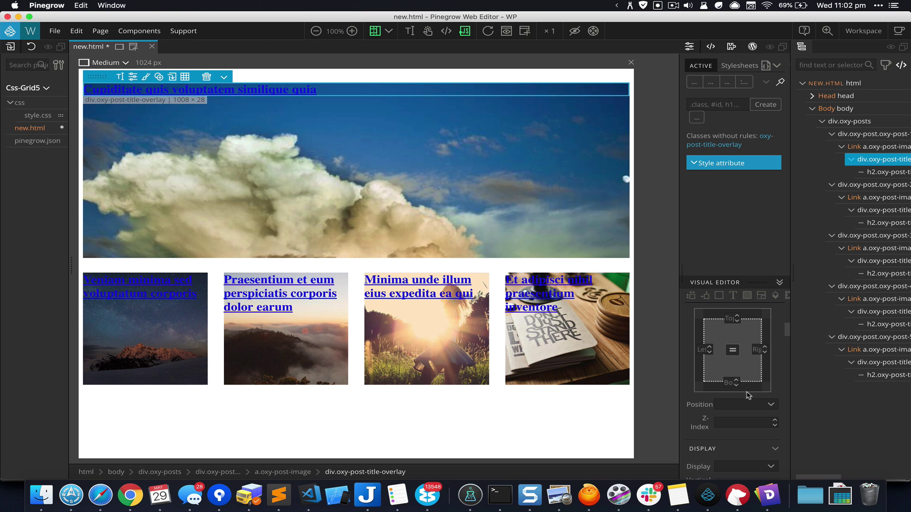
scroll(745, 389, down, 3)
scroll(746, 392, down, 3)
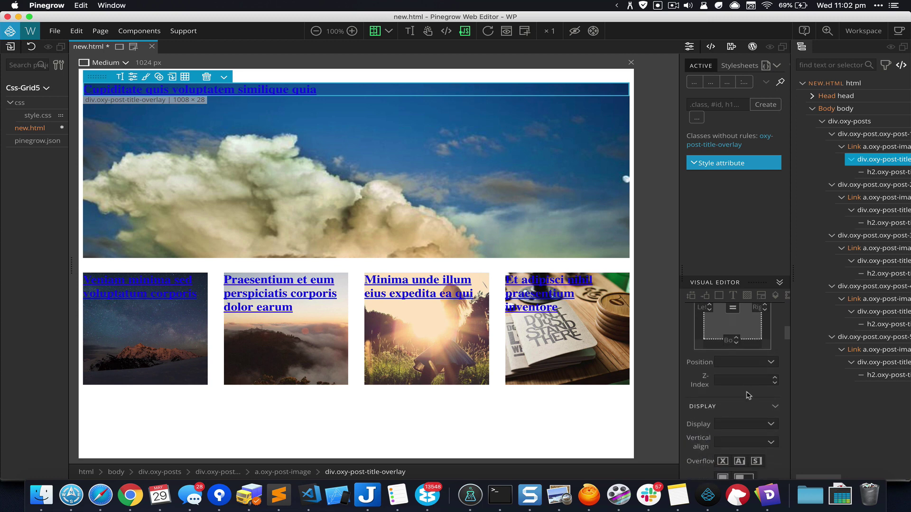
click(744, 406)
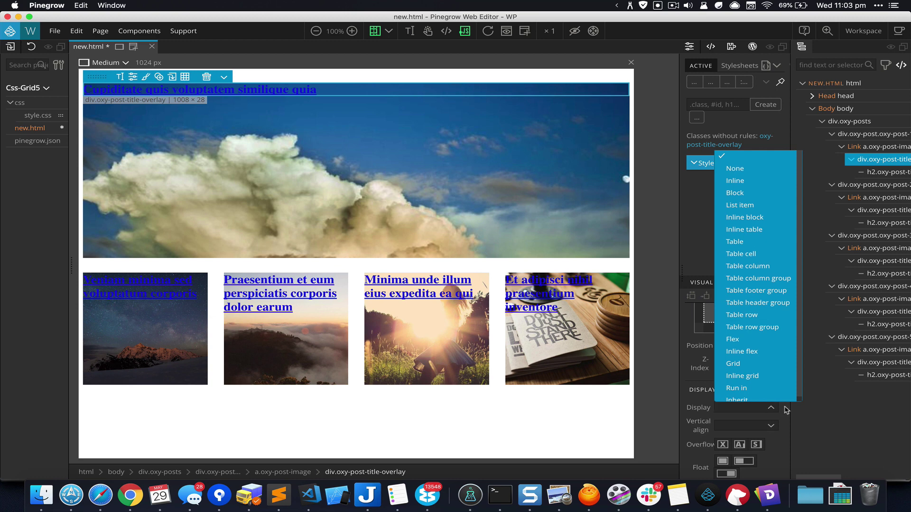
scroll(785, 410, down, 5)
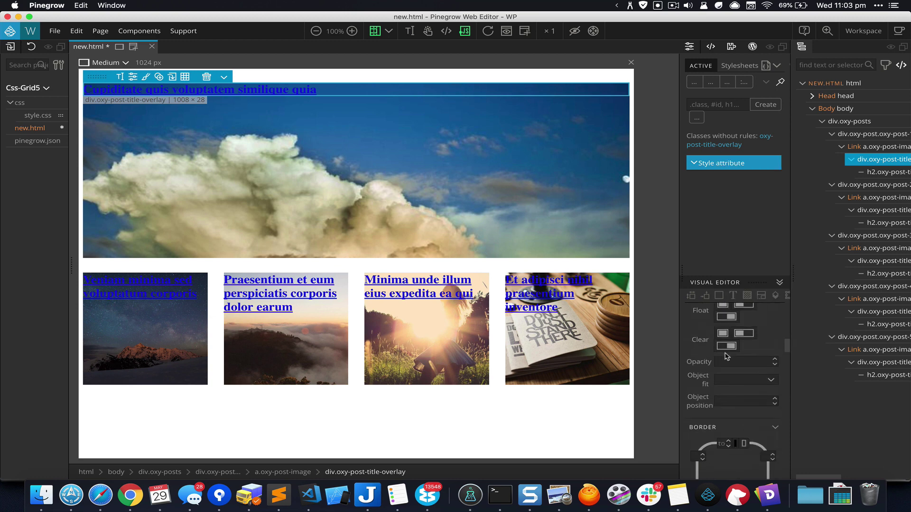
click(705, 296)
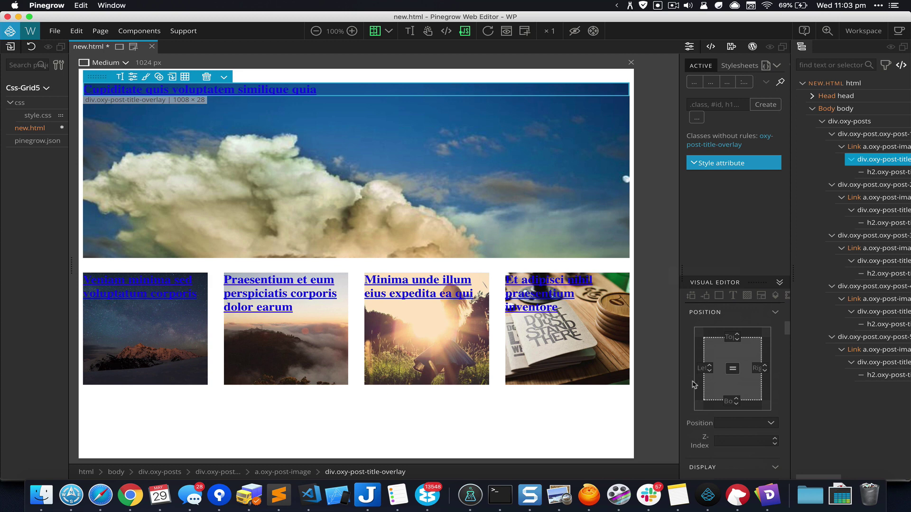
scroll(695, 384, down, 3)
click(734, 383)
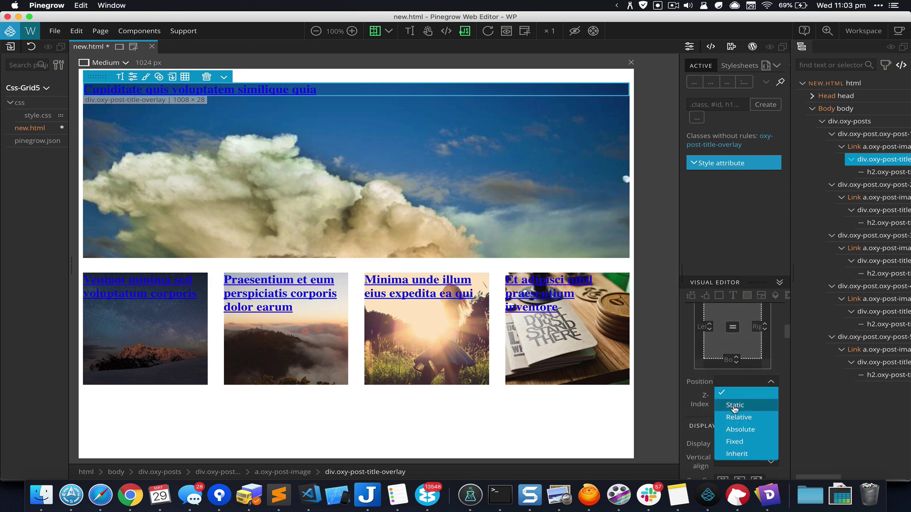
click(739, 429)
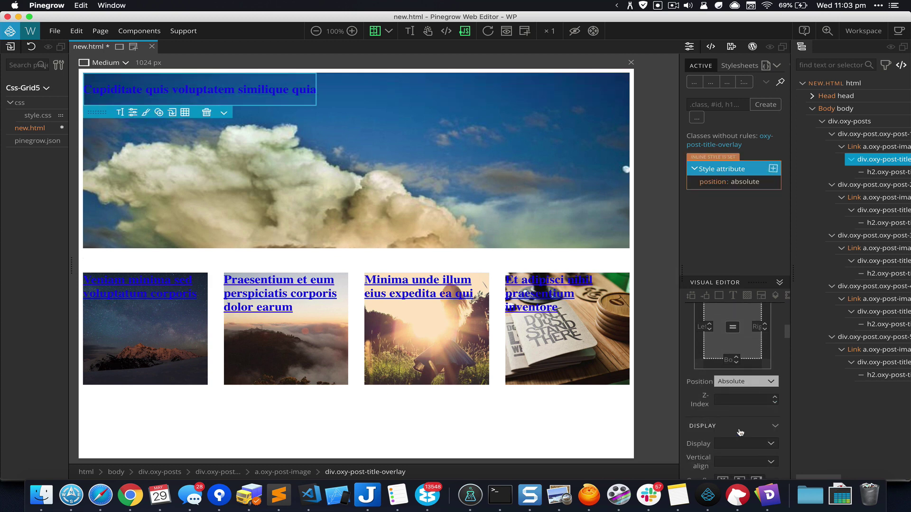
Offset the first post's title overlay with a bottom value of 10px and a left value of 0.
scroll(710, 377, up, 2)
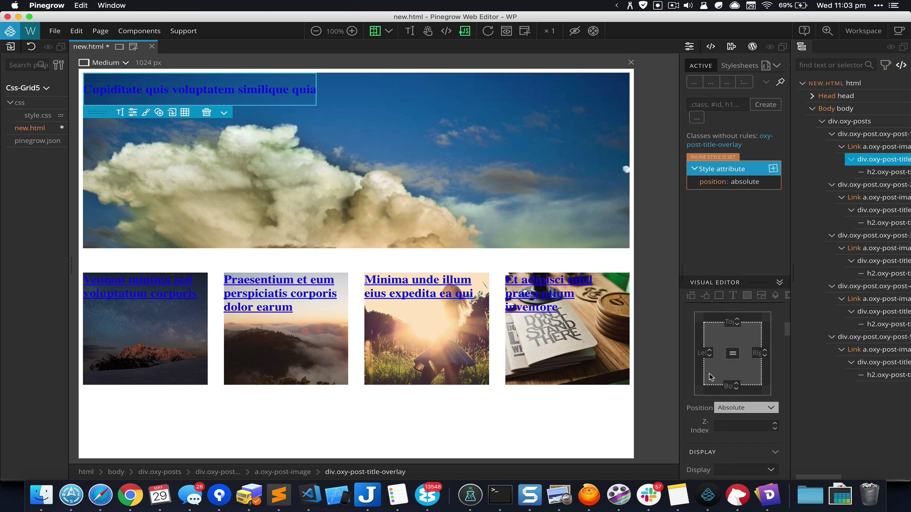
click(725, 386)
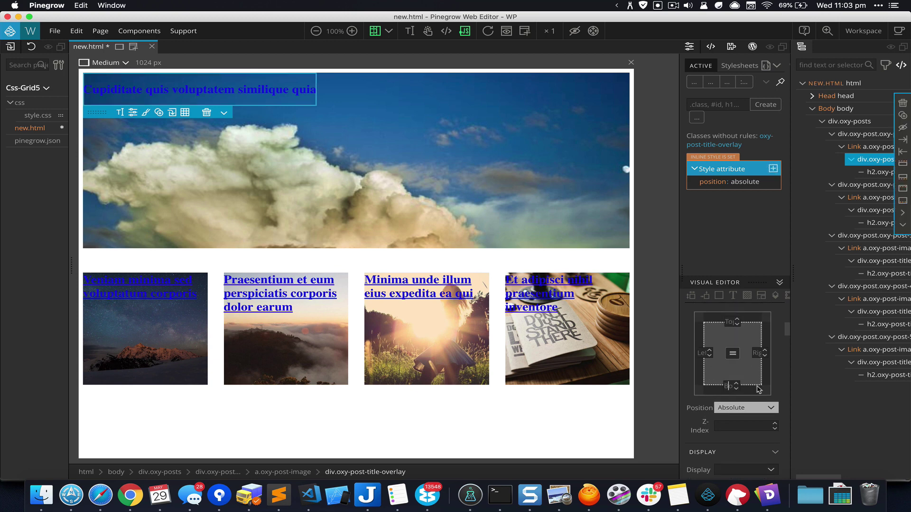
text(10)
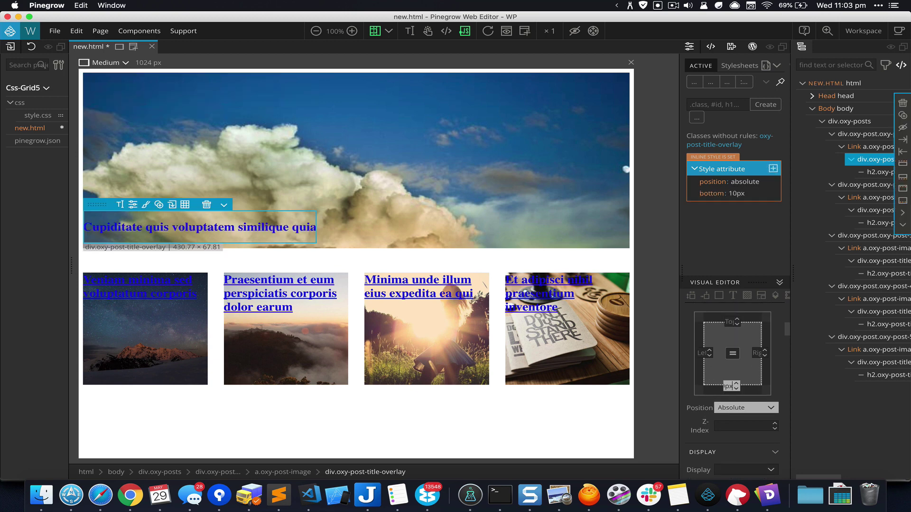
click(701, 353)
text(0)
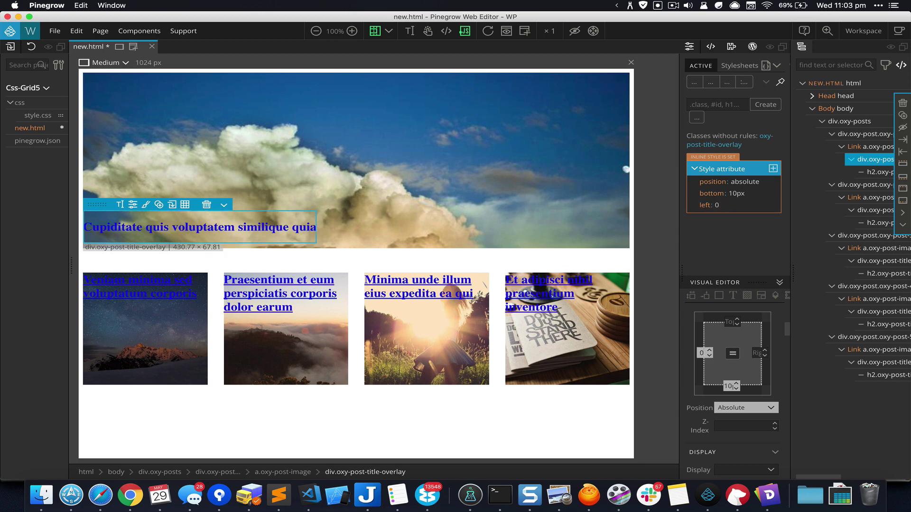
Give the first post's title overlay 5px of top padding and 5px of bottom padding.
scroll(737, 342, down, 3)
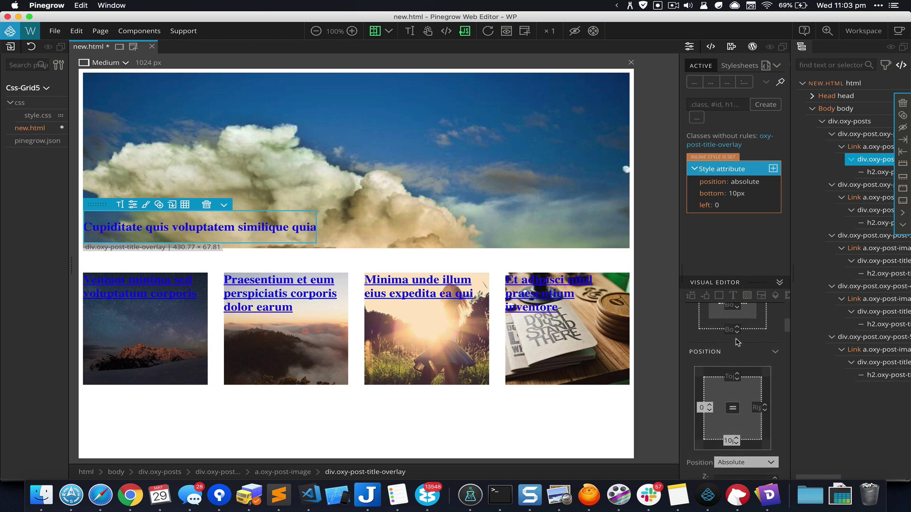
scroll(737, 342, up, 4)
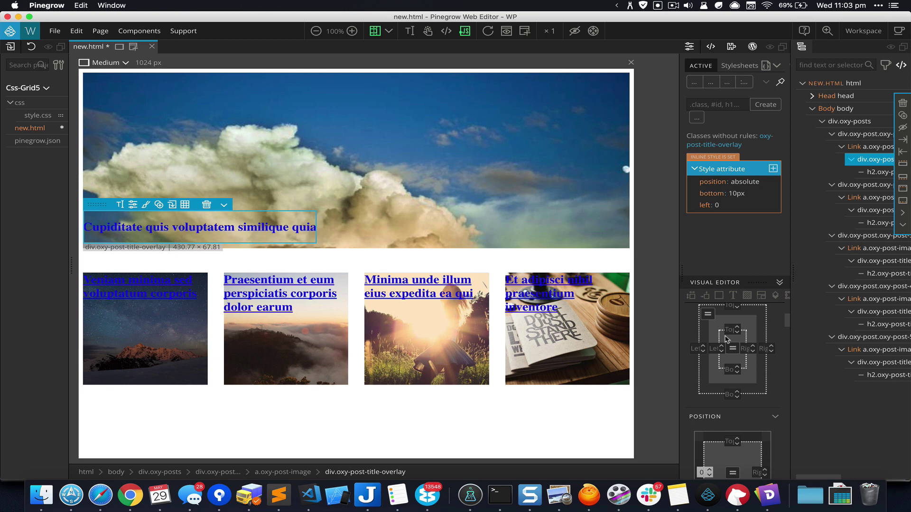
text(5px)
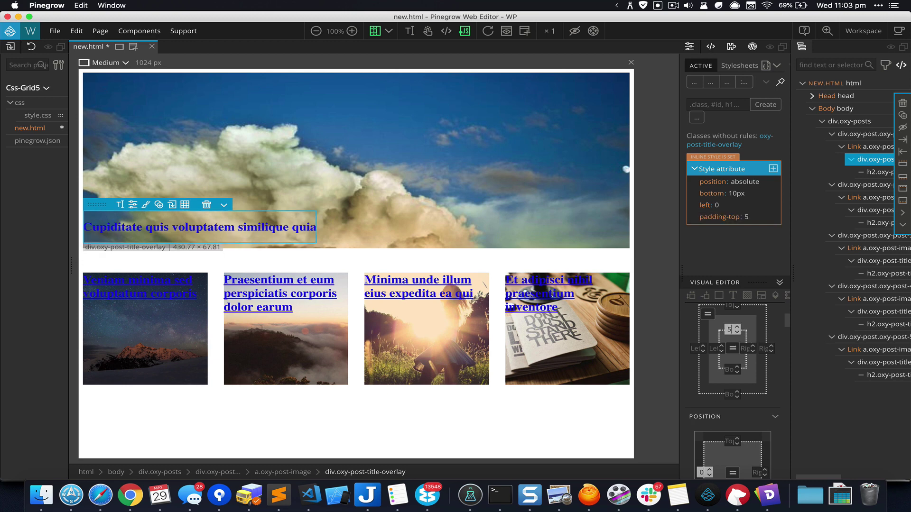
click(732, 366)
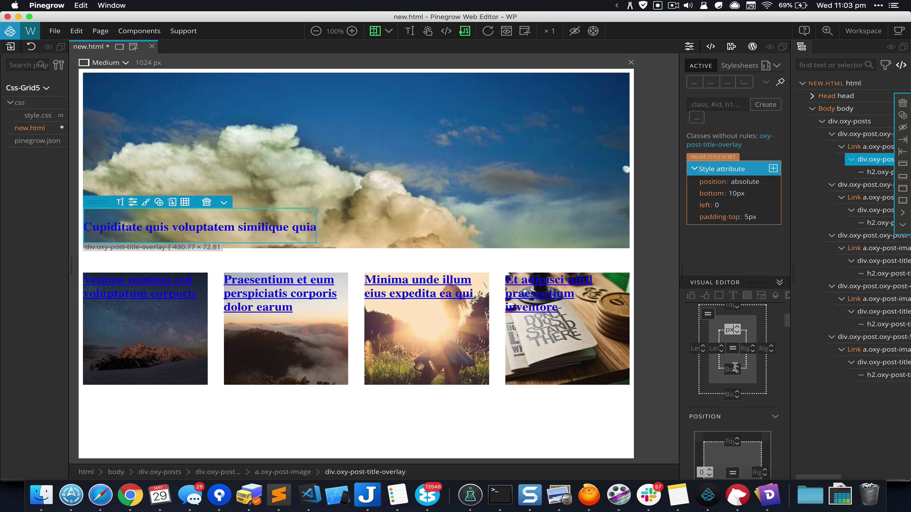
text(5px)
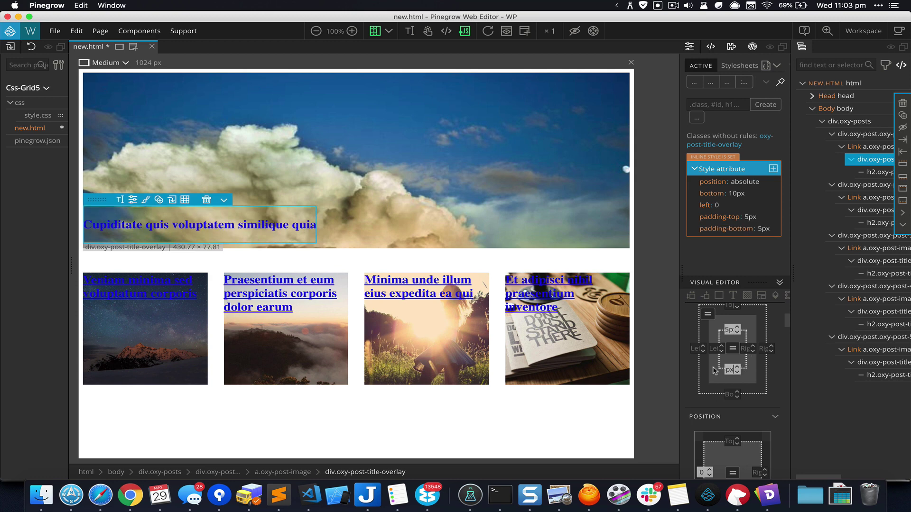
Give the first post's title overlay 12px of left padding and 12px of right padding.
click(717, 349)
text(12px)
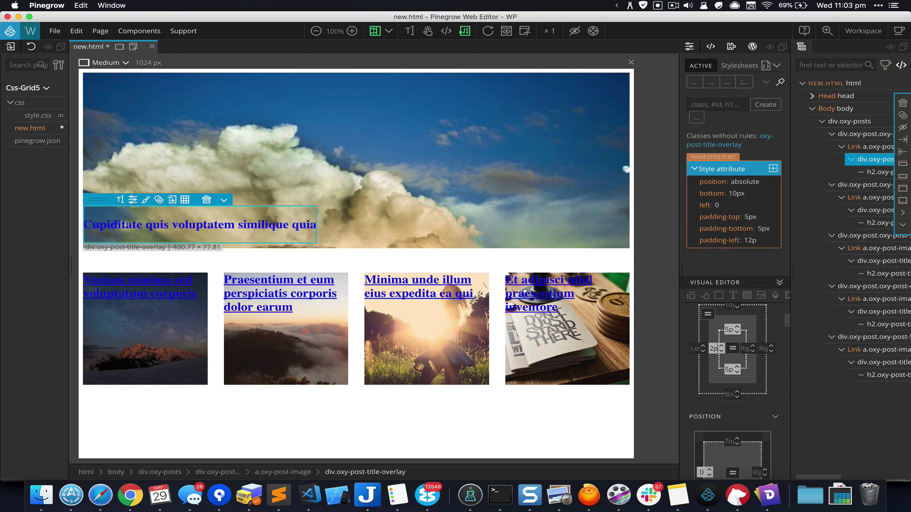
click(743, 349)
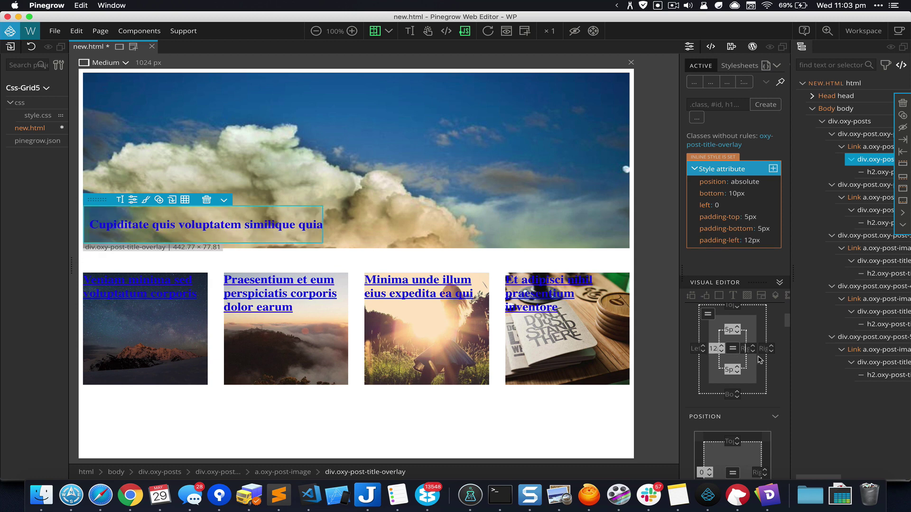
text(12px)
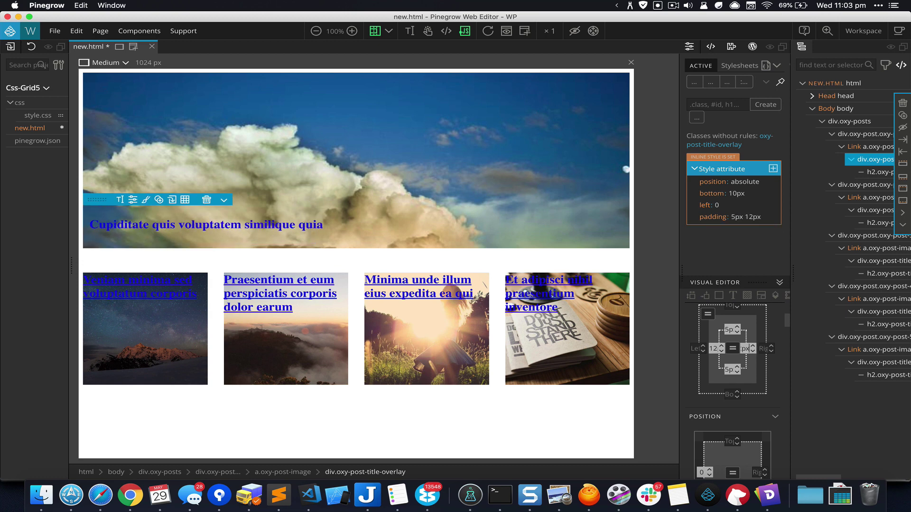
Set the background of the first post's title overlay to rgba(0,0,0,0.5).
click(748, 296)
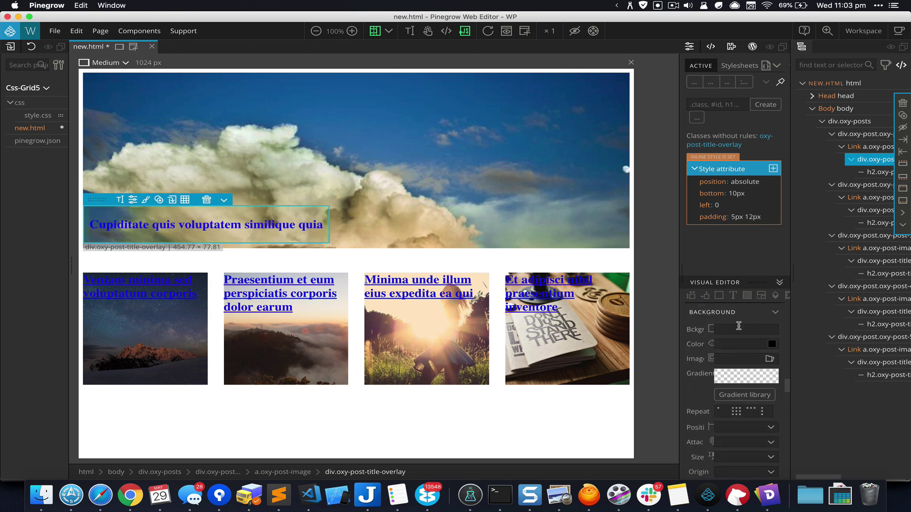
click(738, 325)
text(rgb)
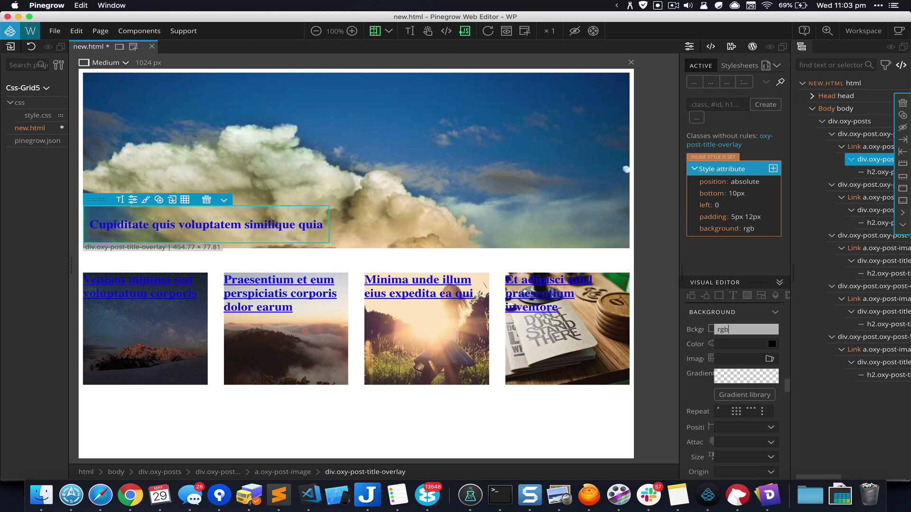
text(a(0,0,0,0)
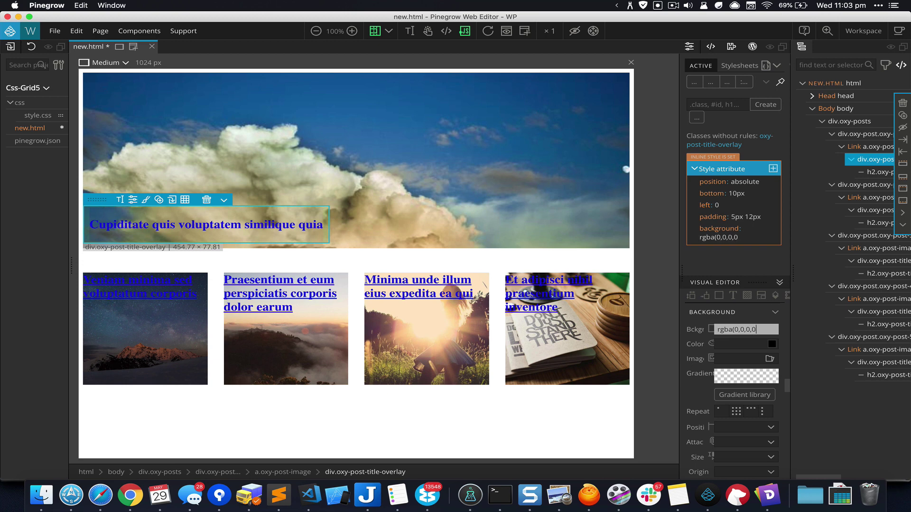
text(.5))
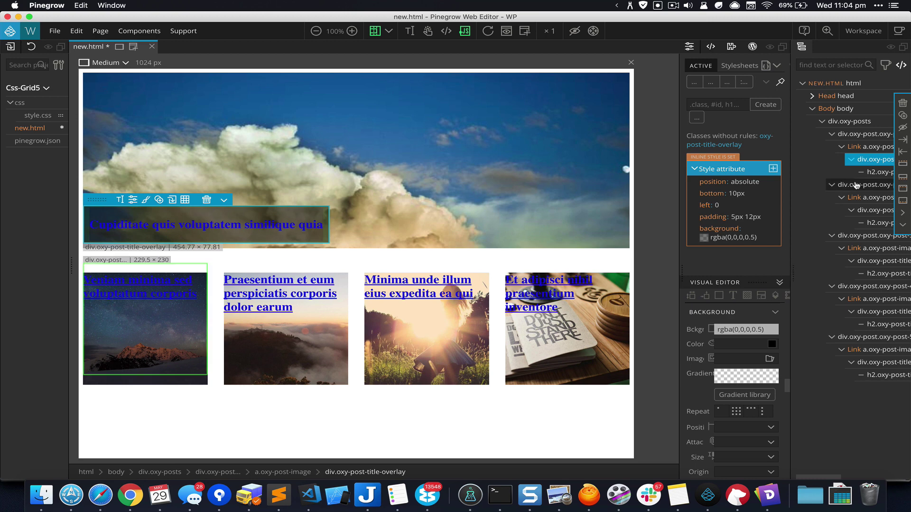
Set the text color of the first post's h2.oxy-post-title heading to #fff in its inline style.
click(873, 174)
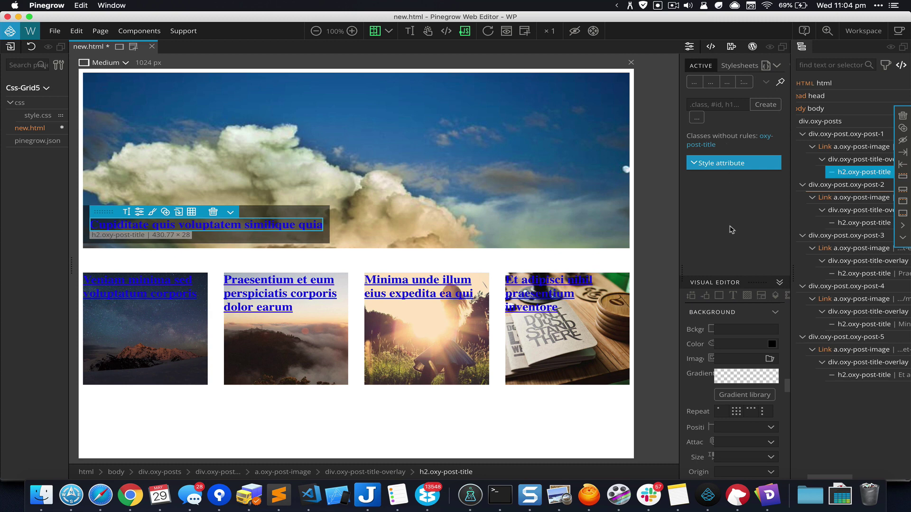
click(733, 298)
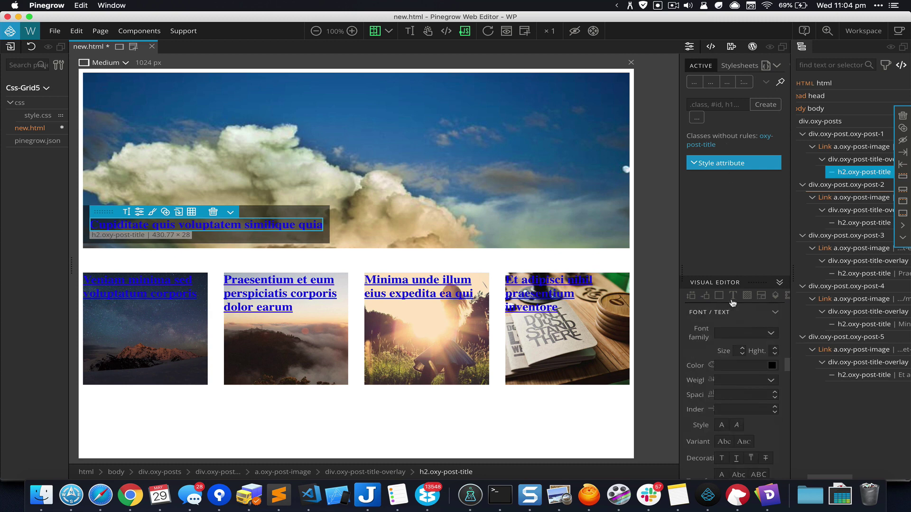
click(730, 367)
text(#fff)
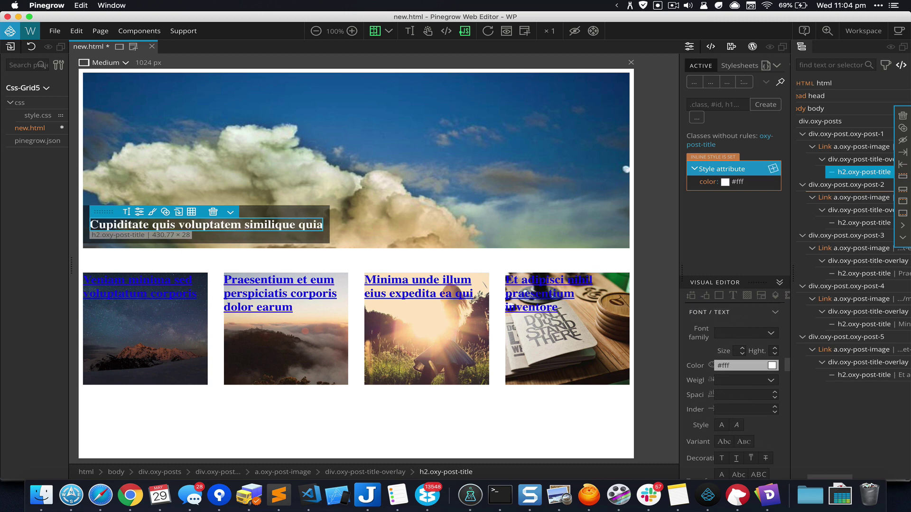
Save the heading's inline style as a .oxy-post-title rule in style.css.
click(773, 169)
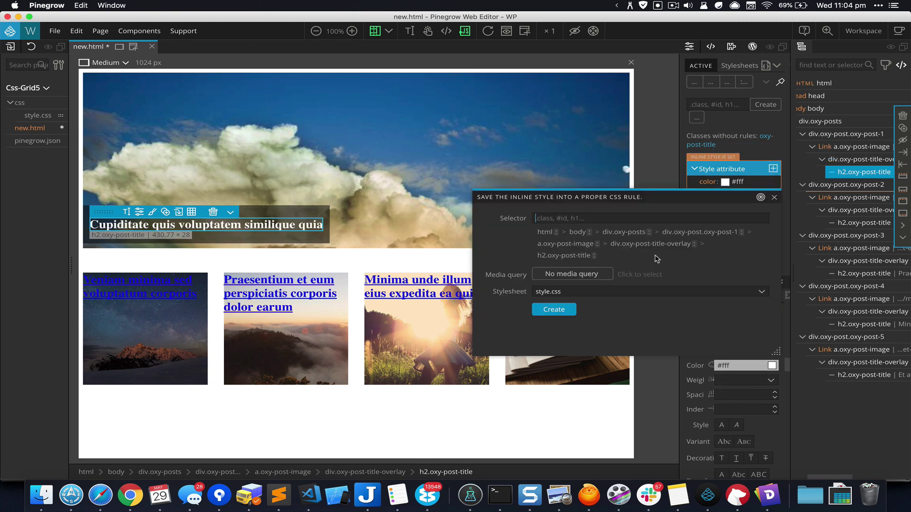
click(569, 256)
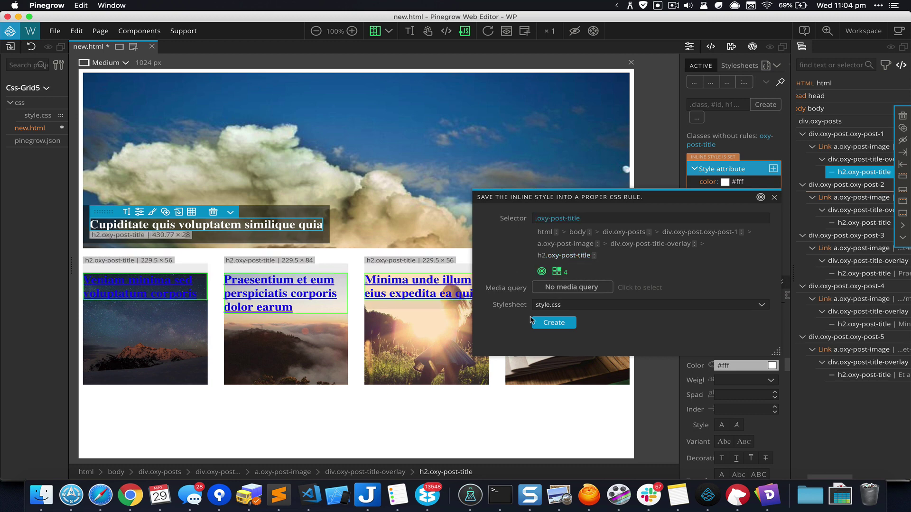
click(554, 323)
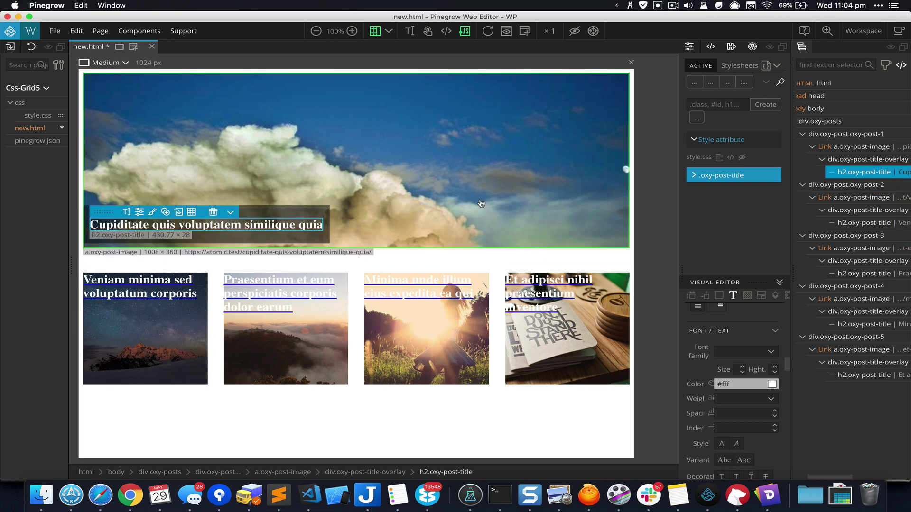
Save the first post title overlay's inline style as a .oxy-post-title-overlay rule in style.css.
click(322, 216)
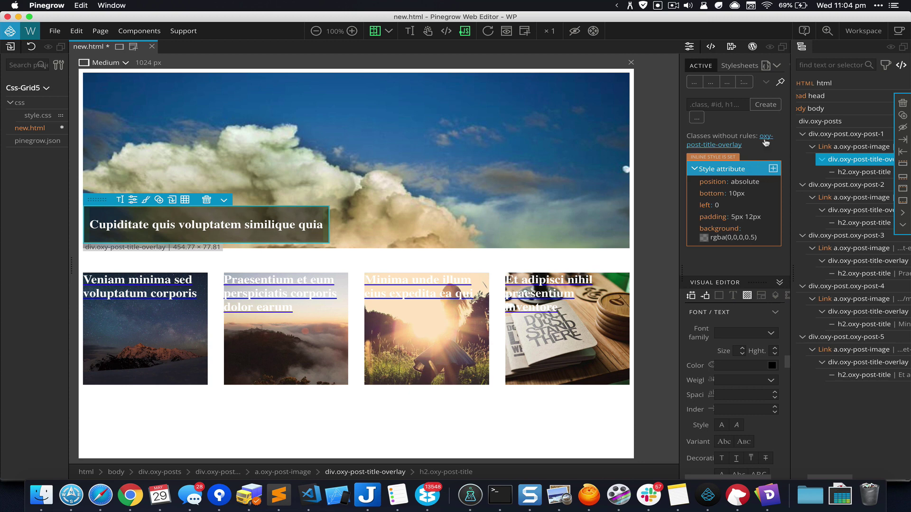
click(773, 168)
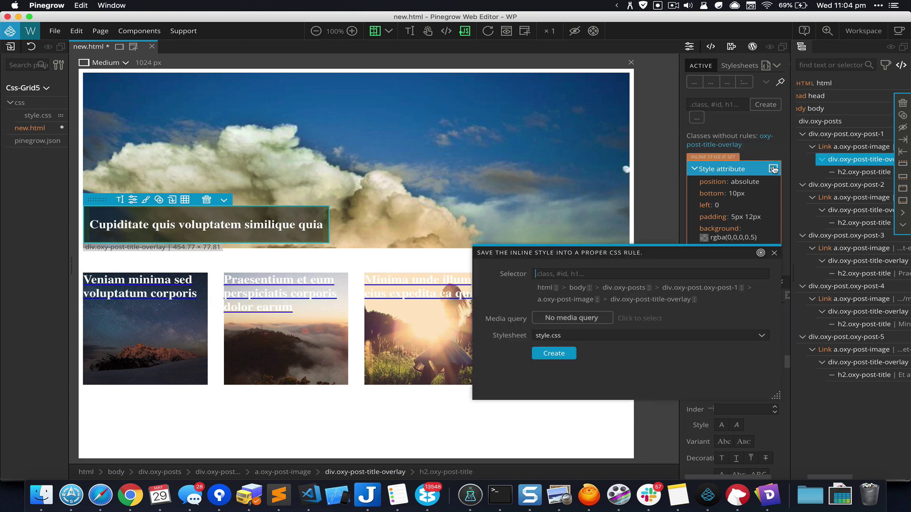
click(664, 300)
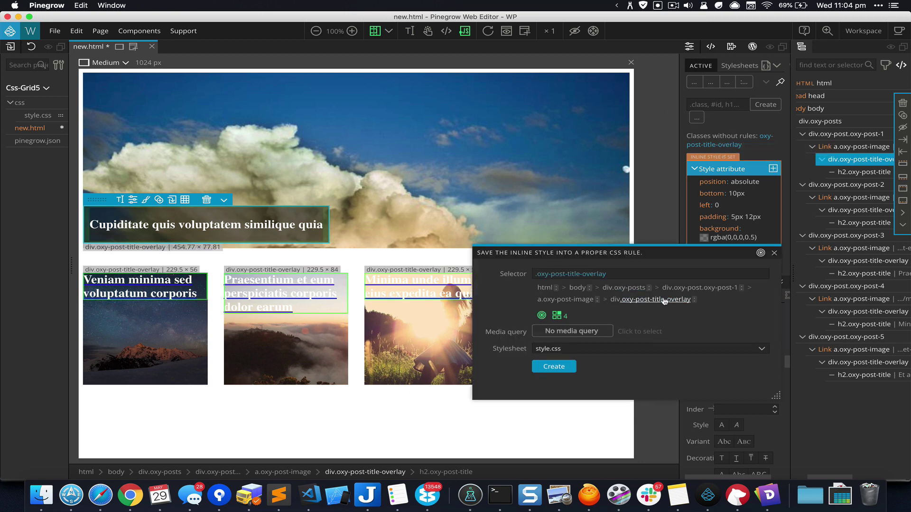
click(553, 367)
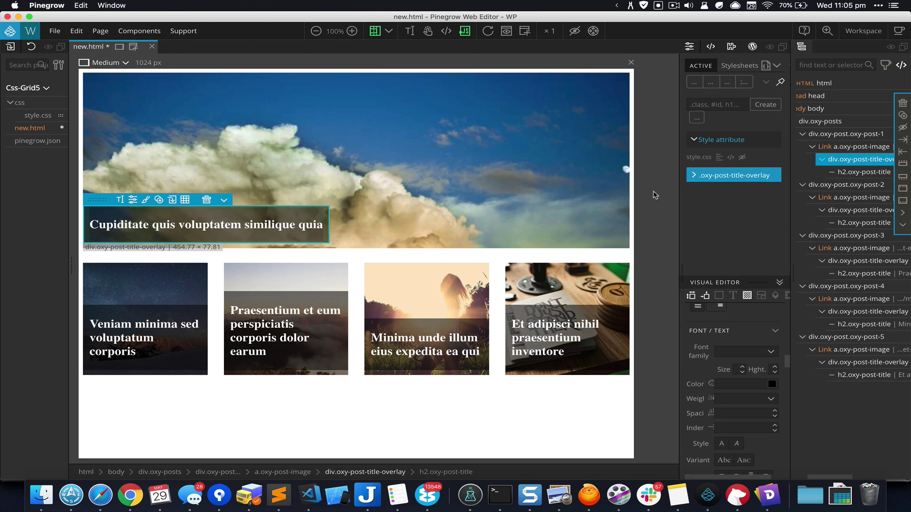
Add page breakpoints at 481px and 769px.
click(99, 35)
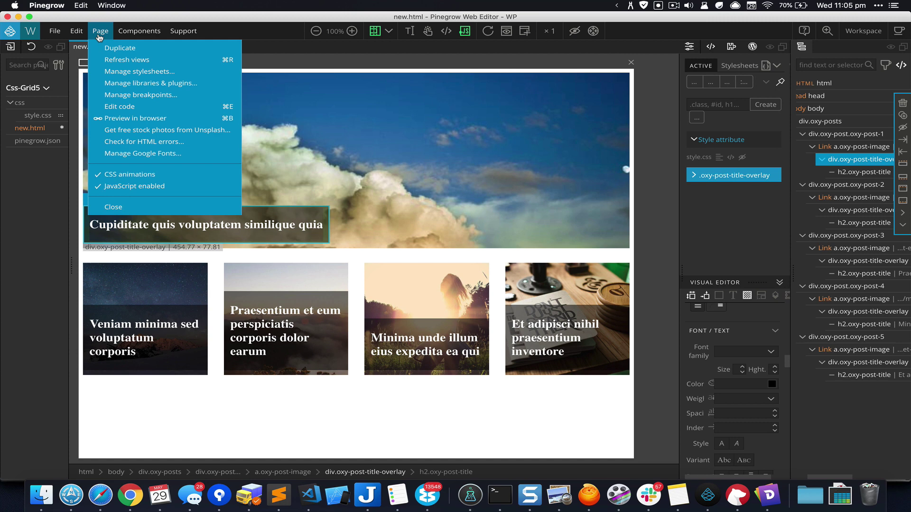
click(138, 95)
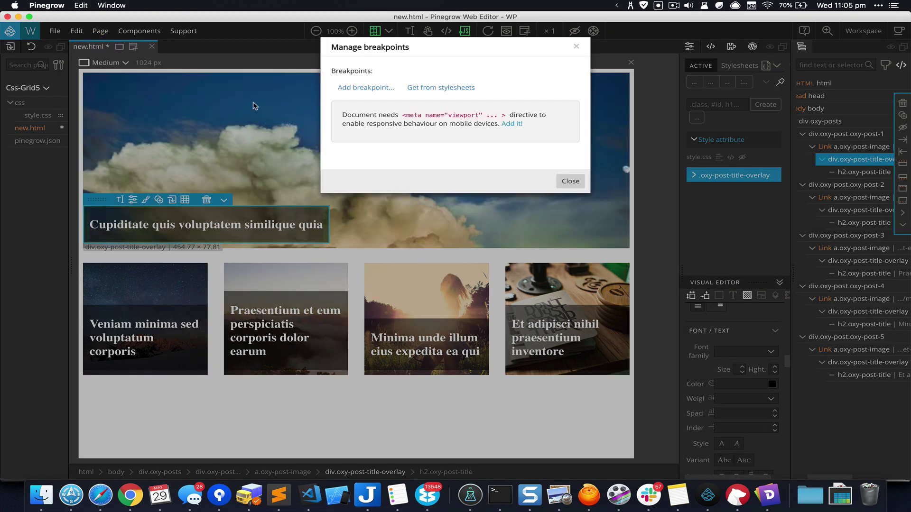
click(386, 91)
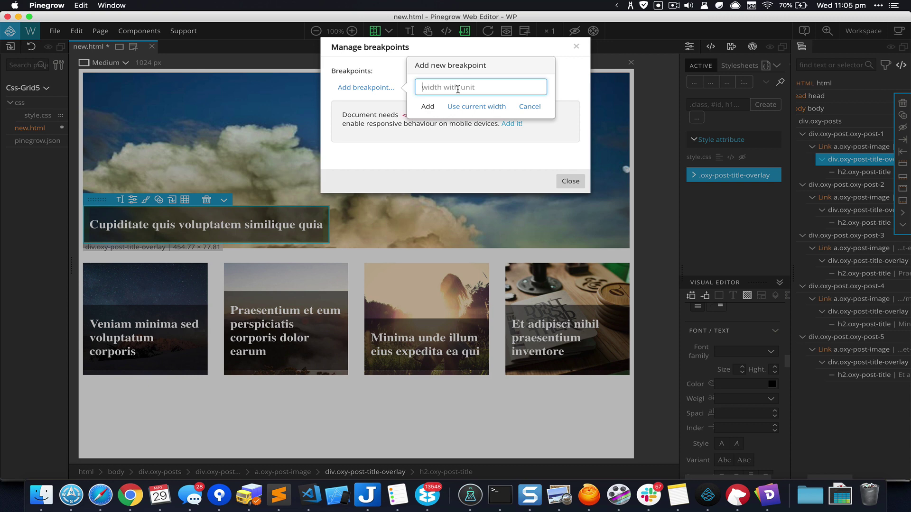
text(481px)
key(Return)
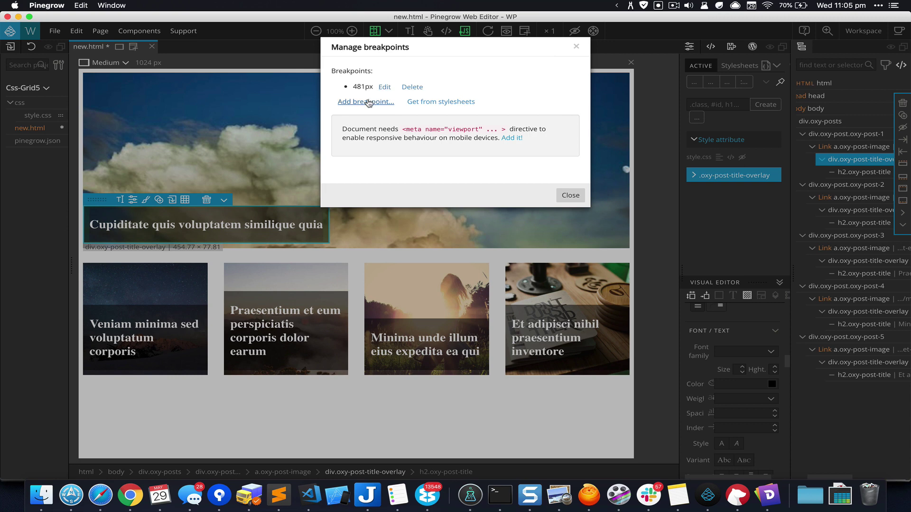
click(368, 103)
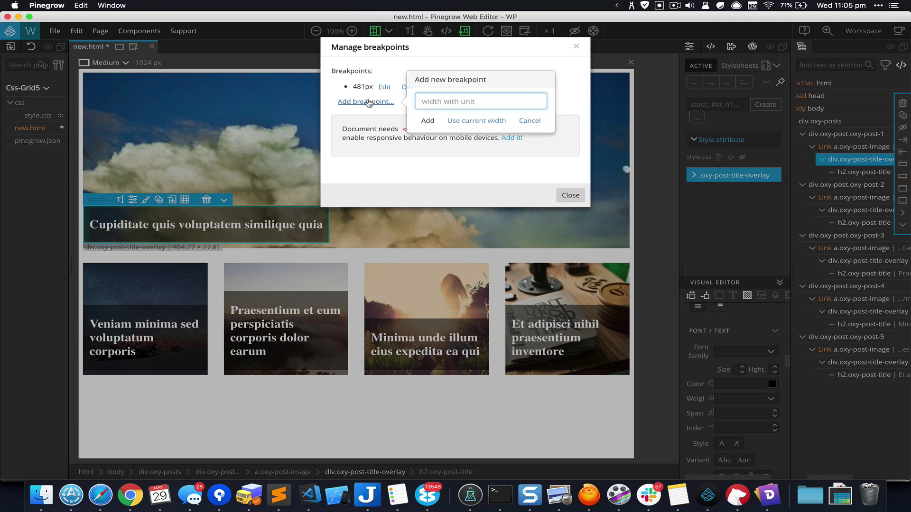
text(769p)
key(Return)
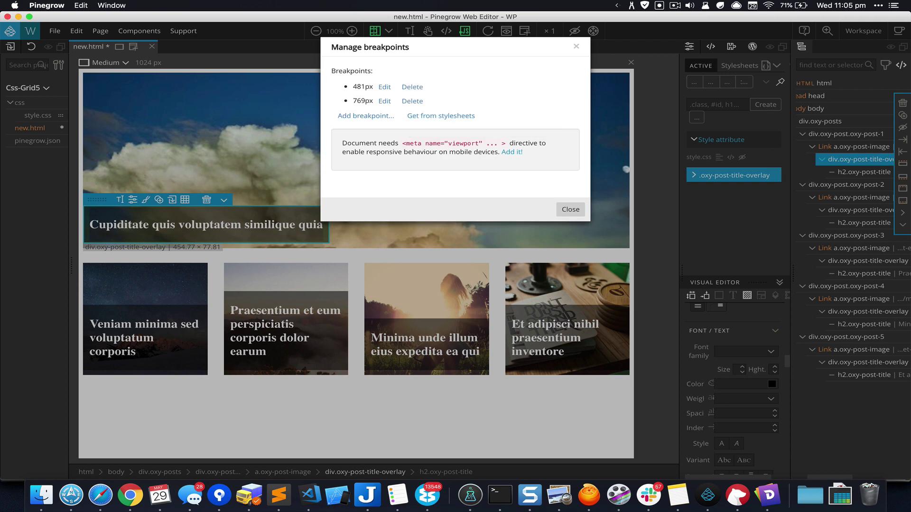
Add page breakpoints at 993px and 1121px and finish managing breakpoints.
click(361, 117)
text(993px)
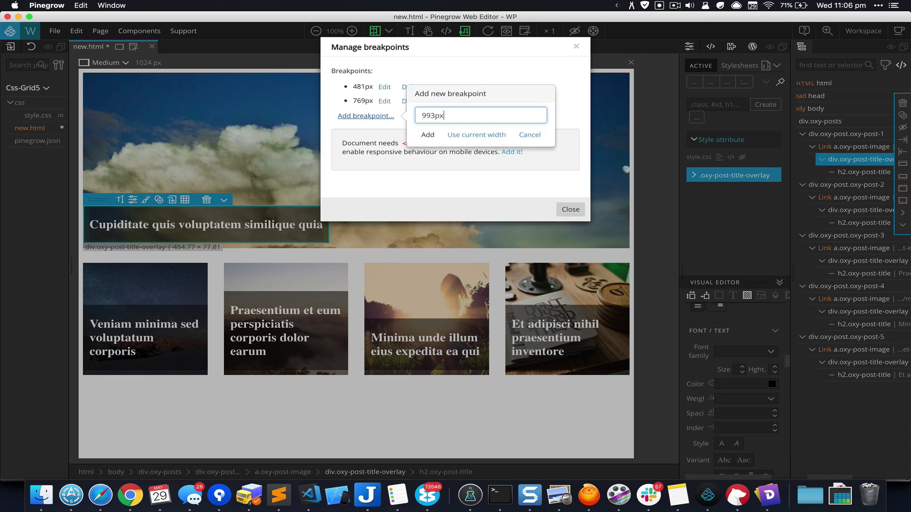
key(Return)
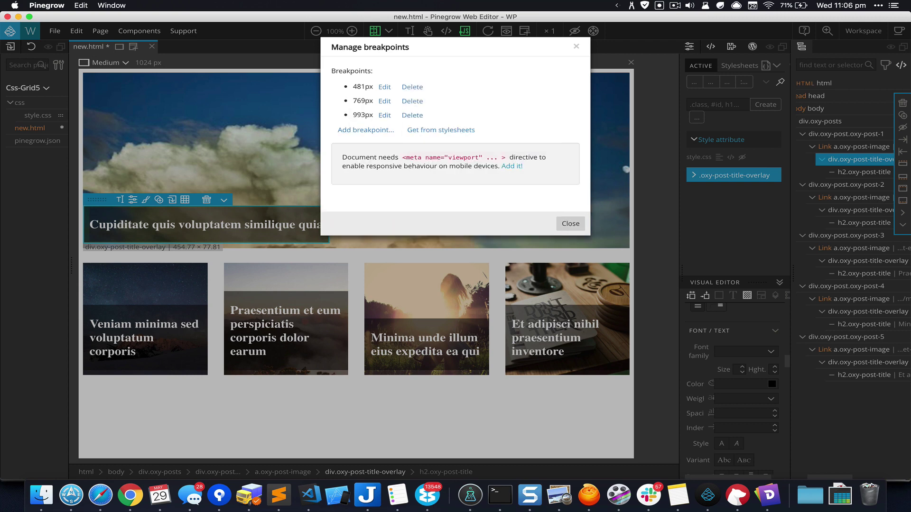
click(363, 131)
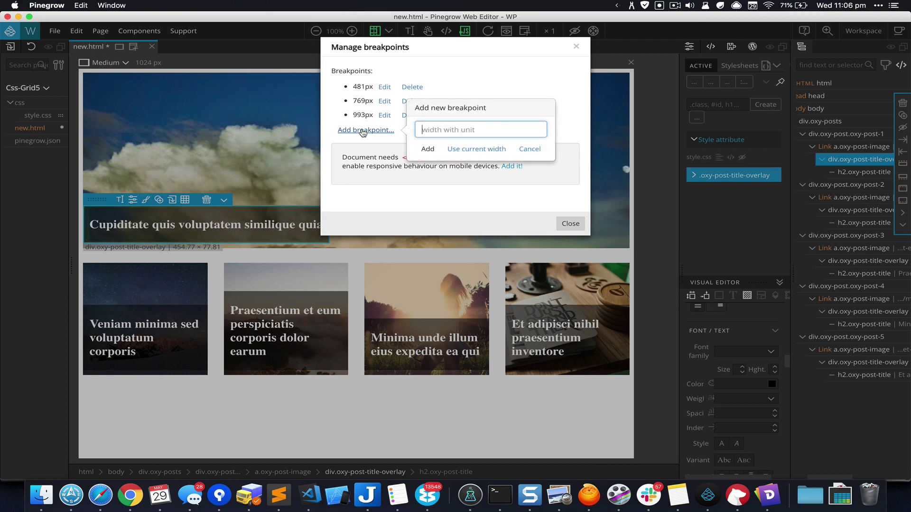
text(1121px)
key(Return)
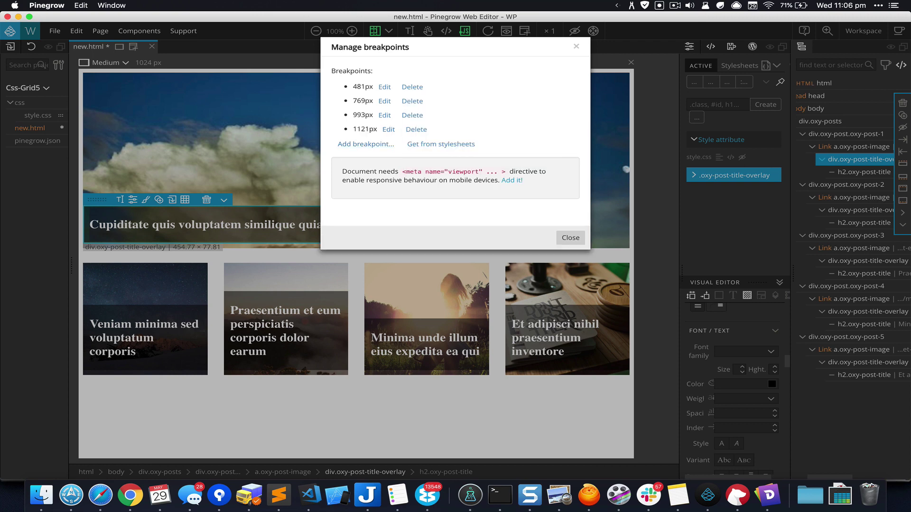
click(562, 235)
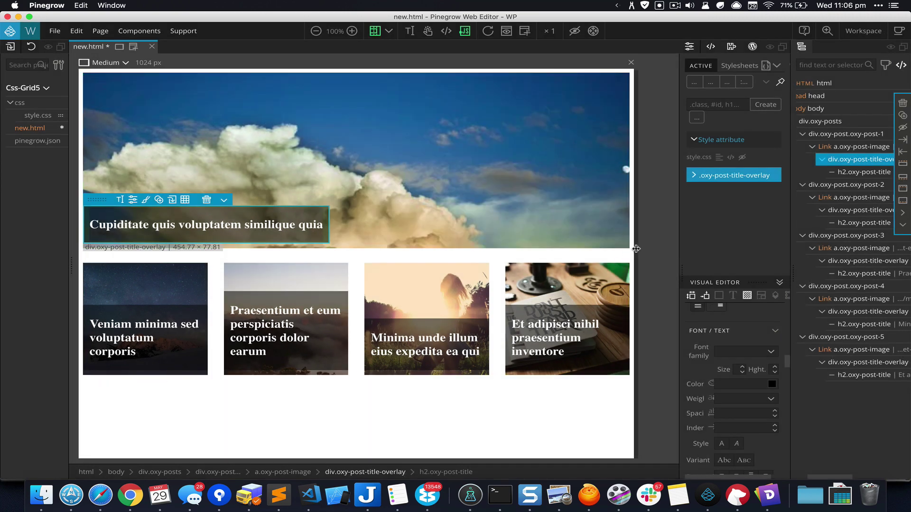
Narrow the page preview to 768 px and duplicate the .oxy-posts rule of the div.oxy-posts grid container.
drag(636, 249, 497, 266)
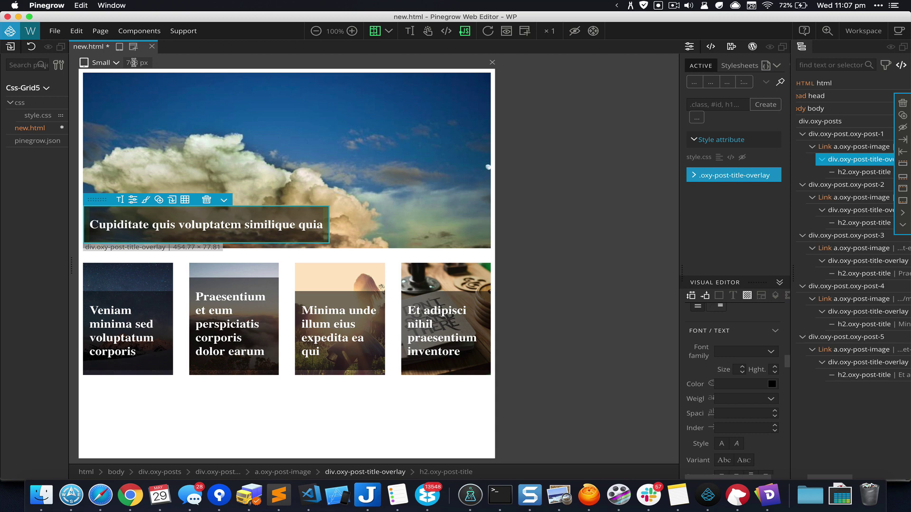
click(134, 63)
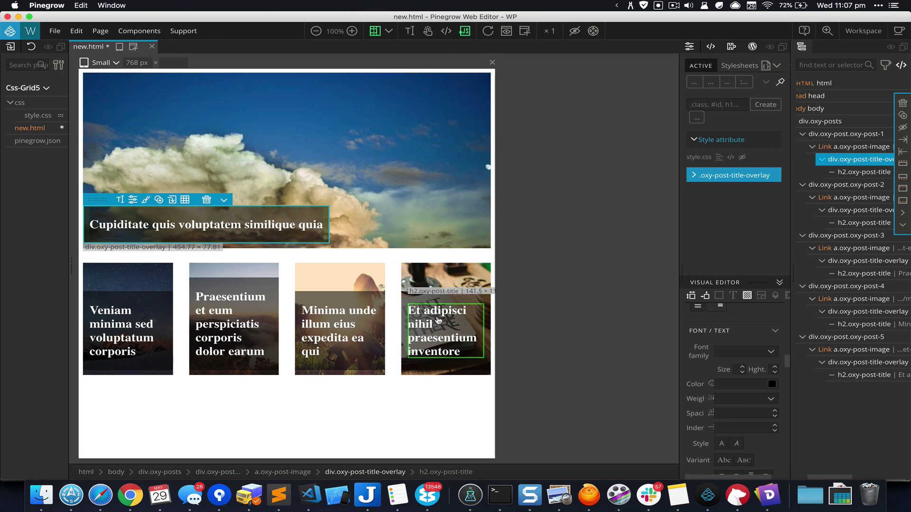
click(160, 472)
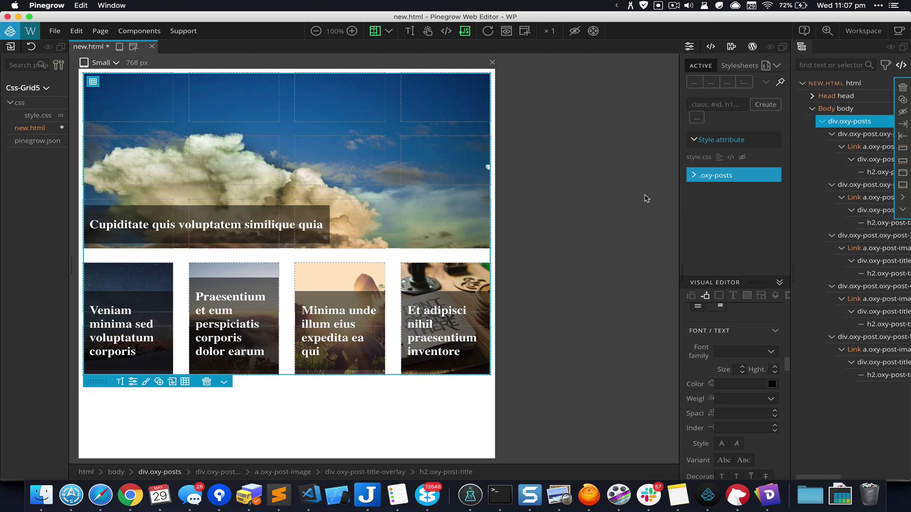
right_click(720, 178)
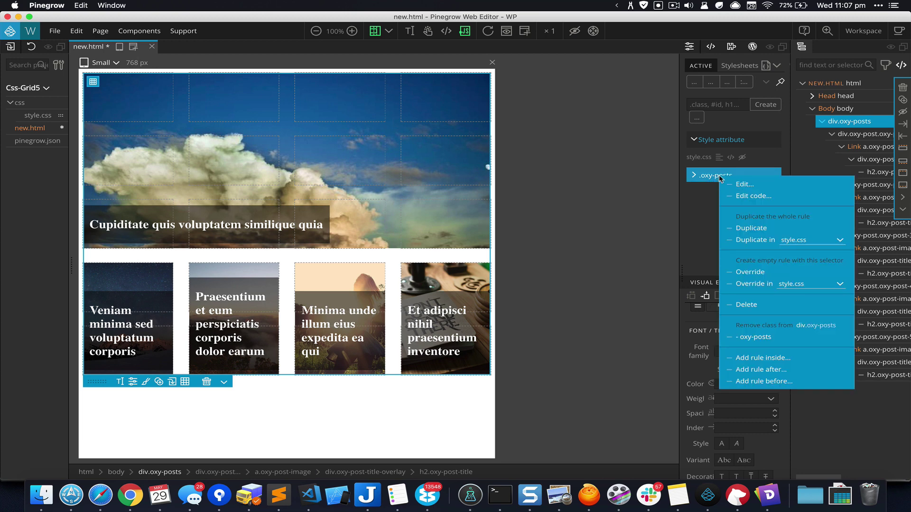
click(753, 228)
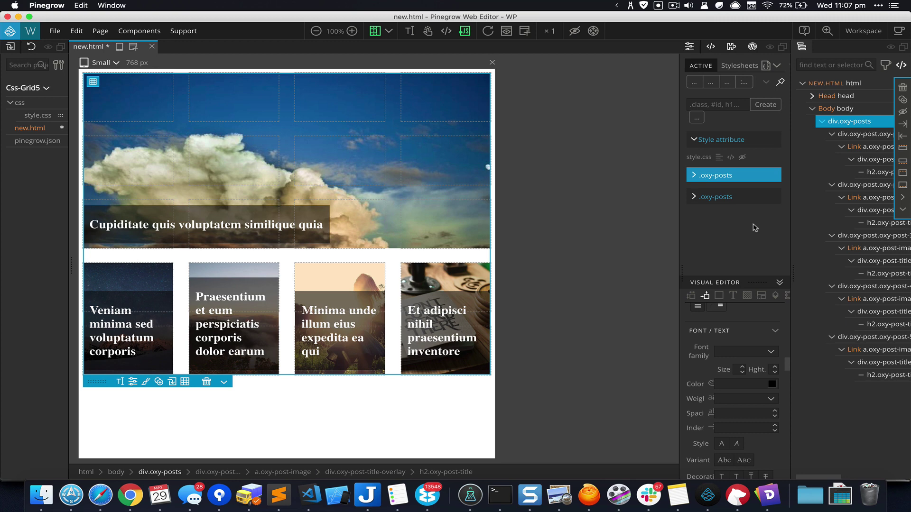
Restrict the duplicated .oxy-posts rule to a max-width 768px media query using the 769 breakpoint.
scroll(743, 351, up, 8)
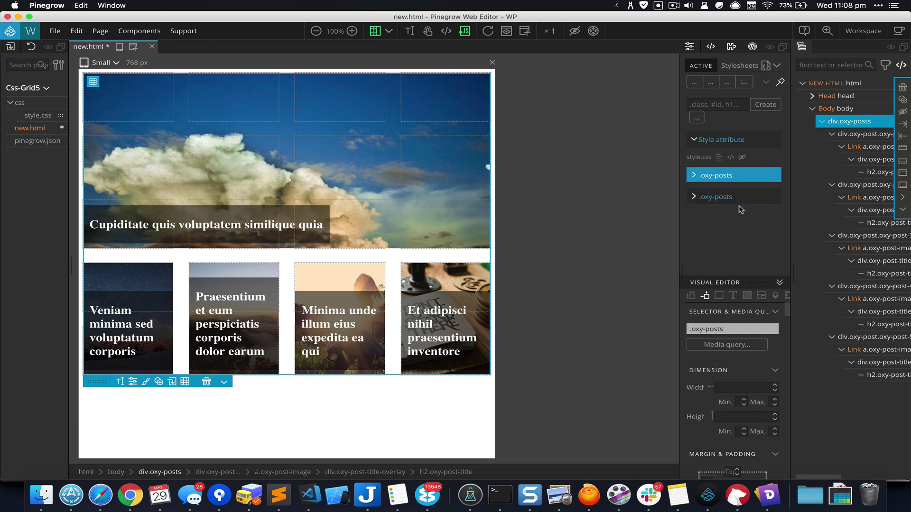
click(745, 344)
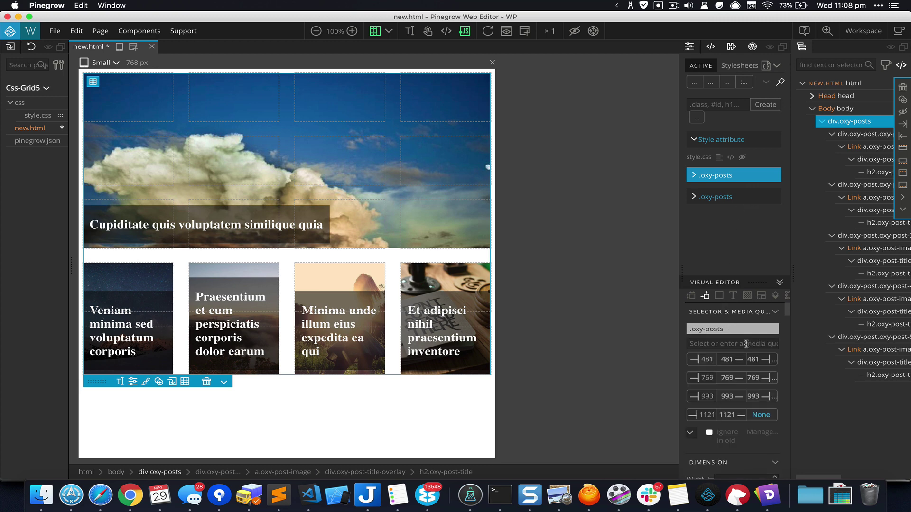
click(707, 379)
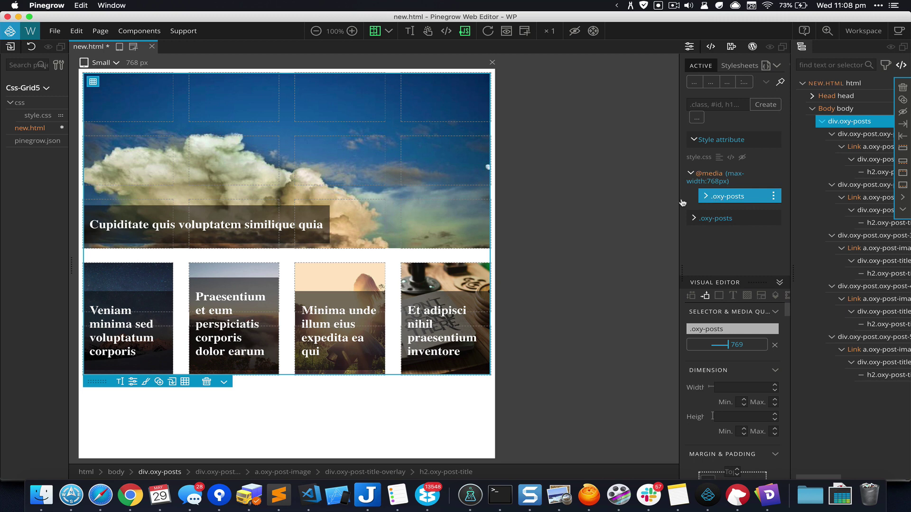
Open the CSS grid editor for div.oxy-posts and delete three columns from the 768px rule, leaving a single 1fr column.
click(185, 383)
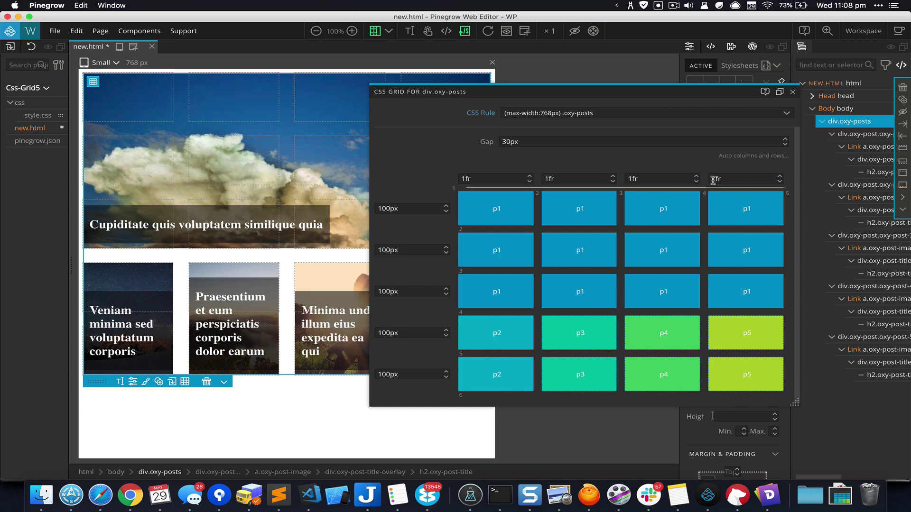
mouse_move(751, 174)
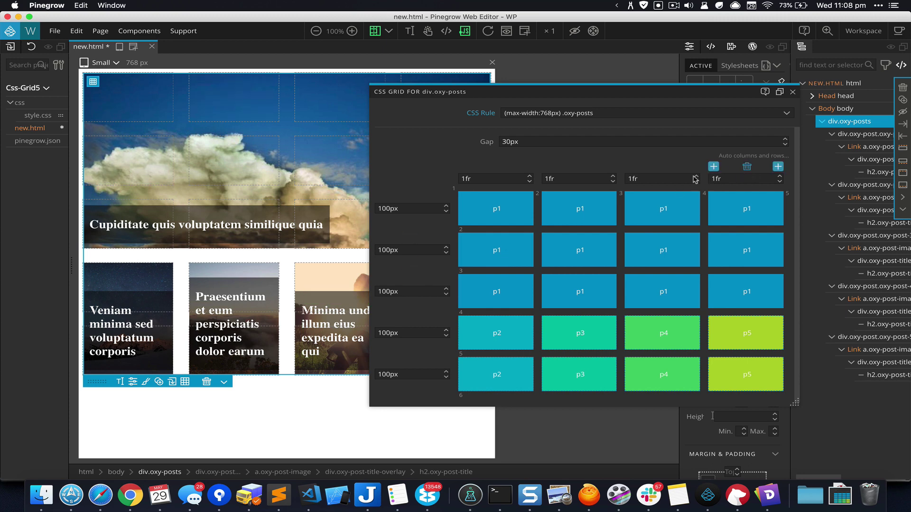
click(748, 169)
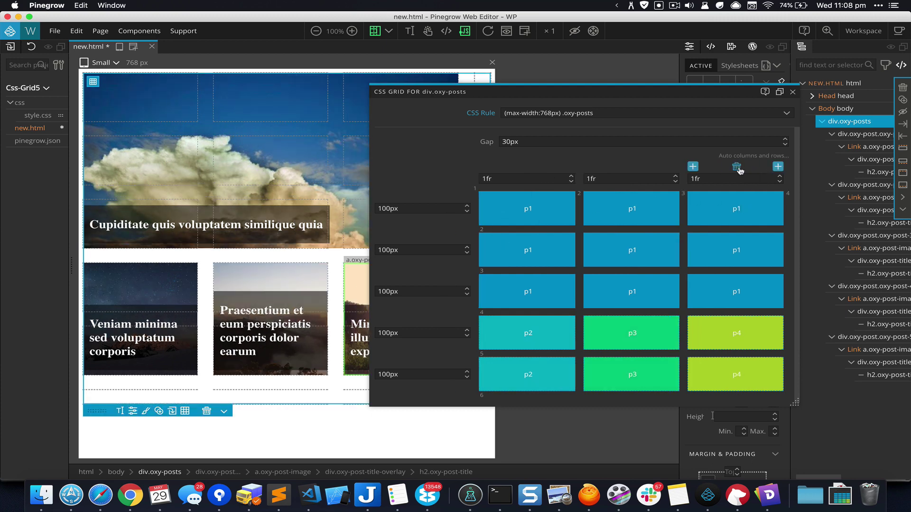
click(738, 167)
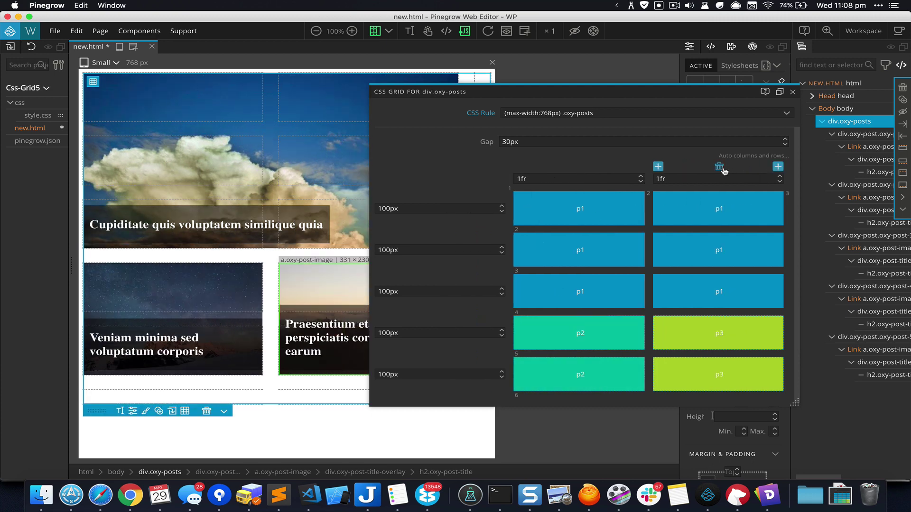
click(719, 167)
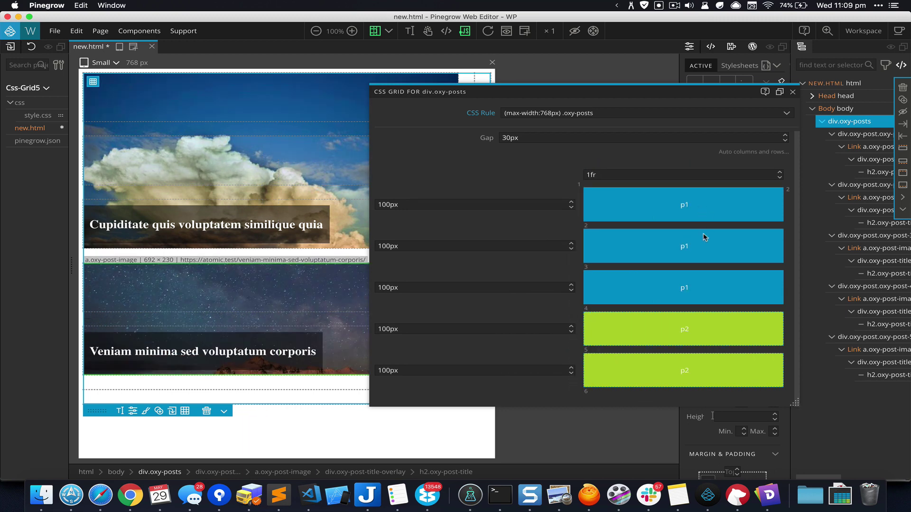
Assign grid area p2 to the second row and p3 to the third row of the single-column grid.
key(BackSpace)
key(BackSpace)
text(p2)
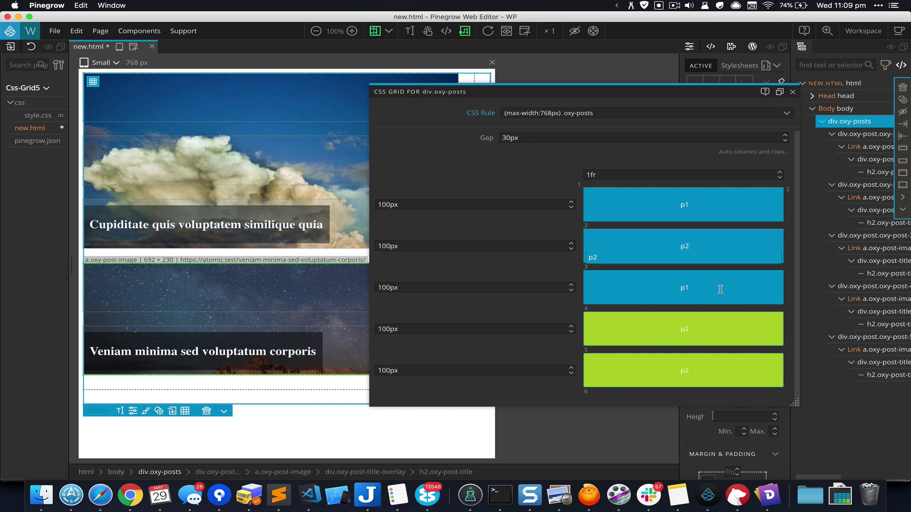
key(Return)
click(720, 289)
key(BackSpace)
key(BackSpace)
text(p3)
key(Return)
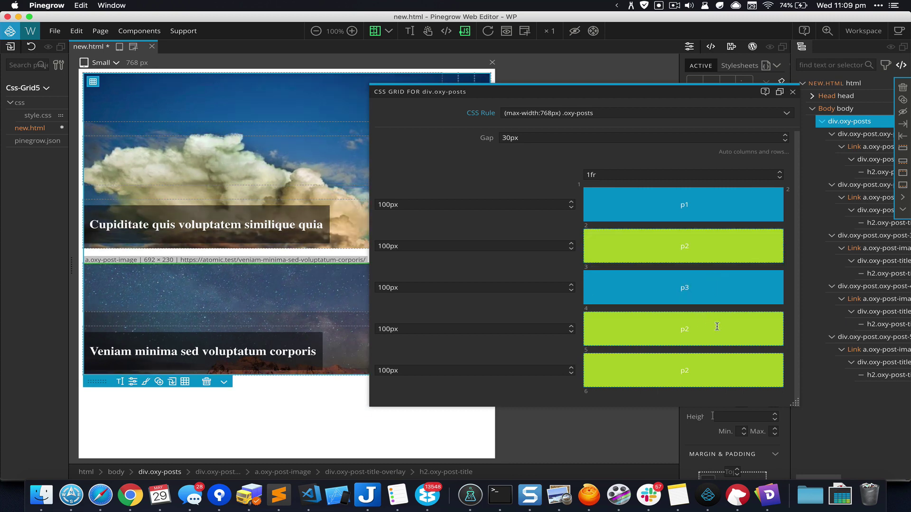
Assign grid area p4 to the fourth row and p5 to the fifth row of the single-column grid.
click(717, 327)
key(BackSpace)
key(BackSpace)
text(p4)
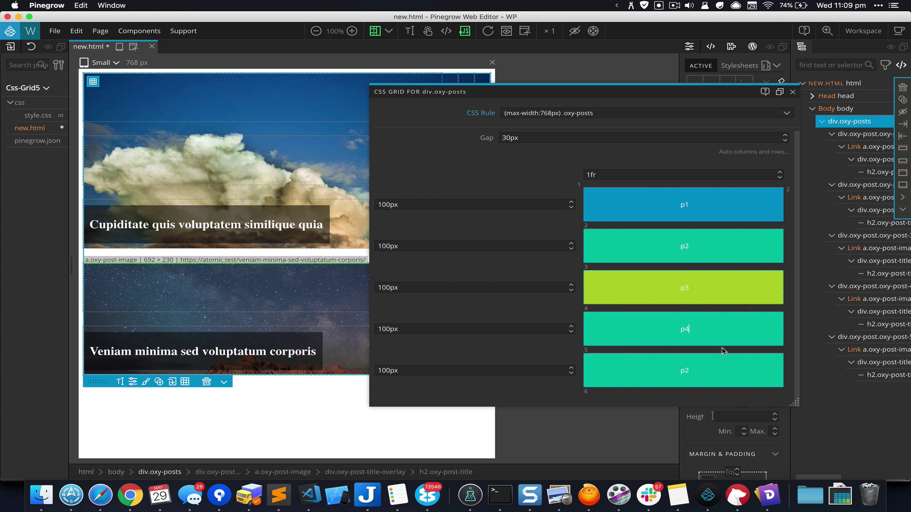
click(718, 367)
key(BackSpace)
key(BackSpace)
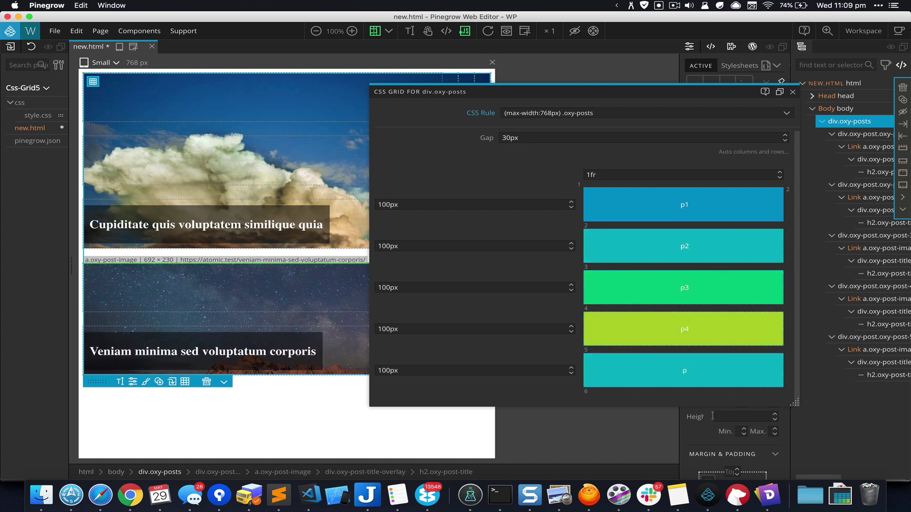
text(p5)
key(Return)
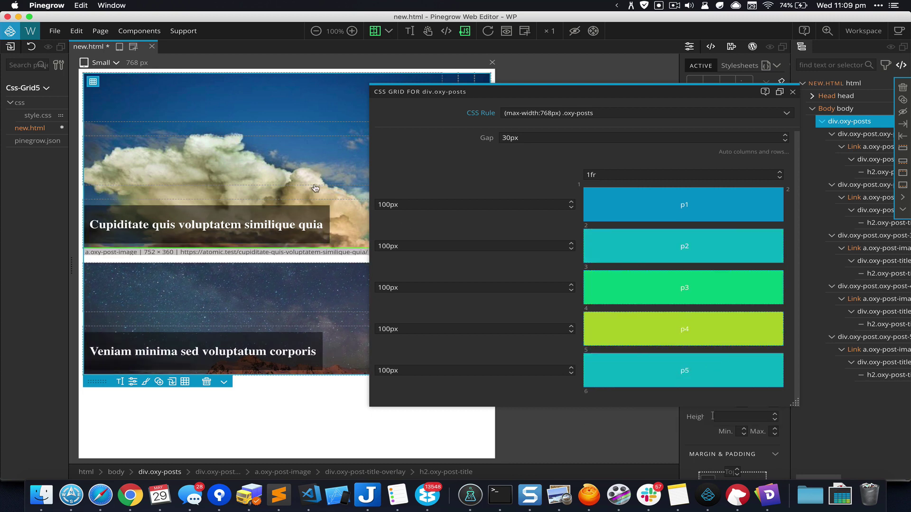
Set the heights of the p1 and p2 grid rows to 300px.
mouse_move(421, 198)
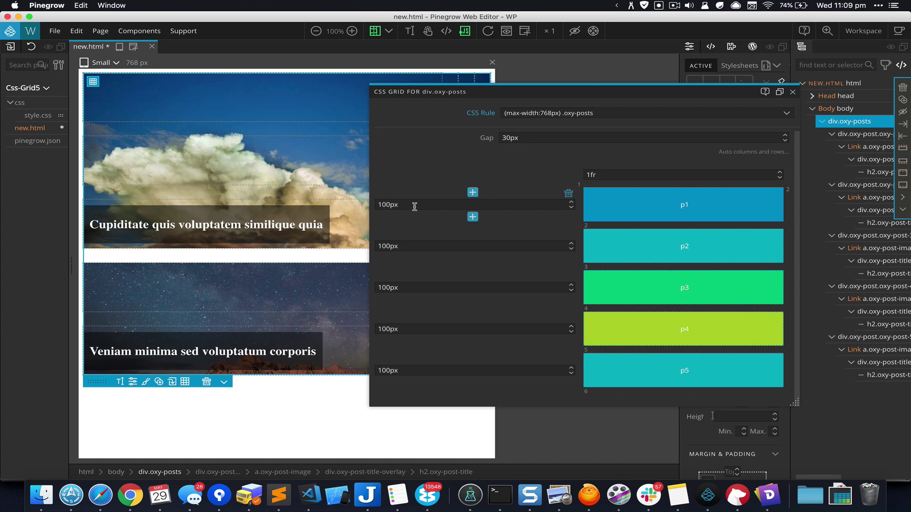
click(414, 207)
key(Delete)
text(3)
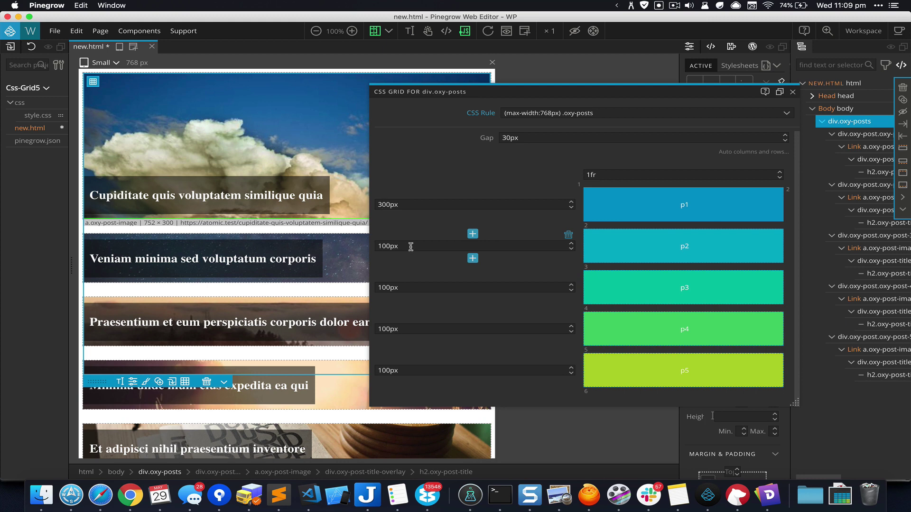
click(413, 245)
key(Home)
key(Delete)
text(3)
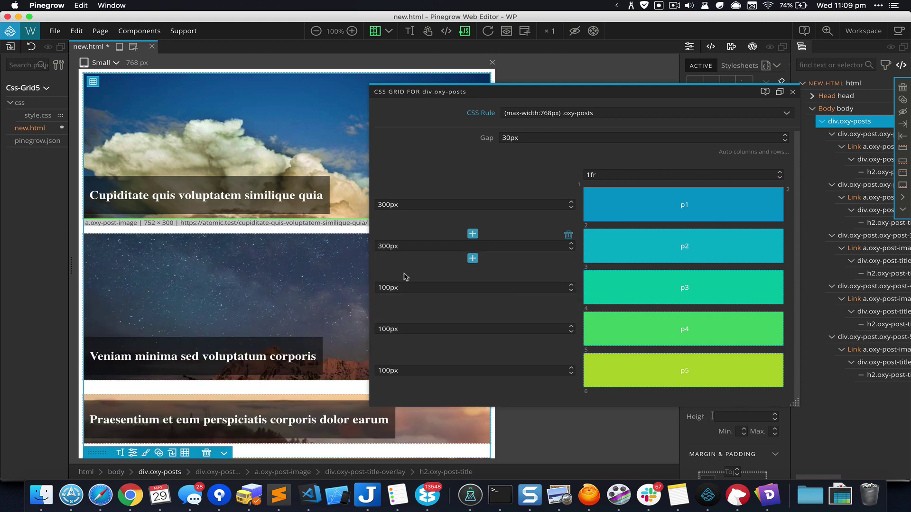
Set the heights of the p3 and p4 grid rows to 300px.
click(408, 288)
key(Home)
key(Right)
key(BackSpace)
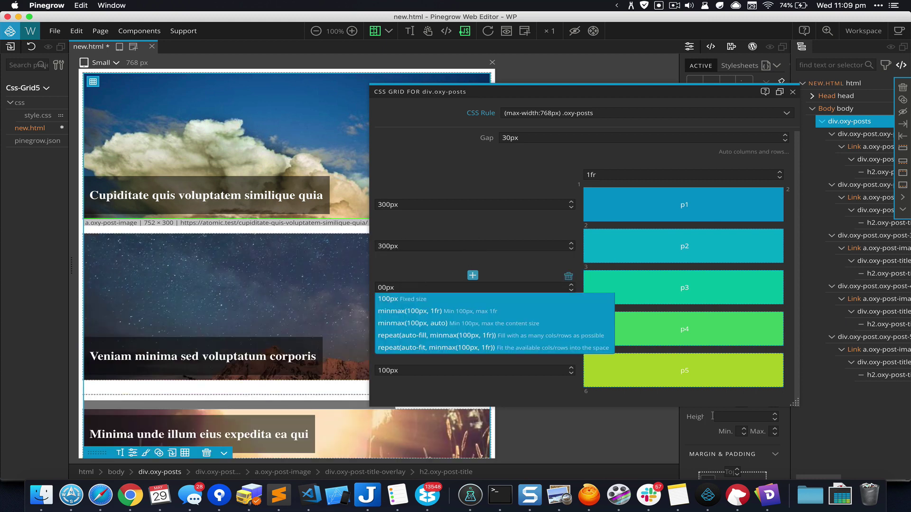
text(3)
click(434, 324)
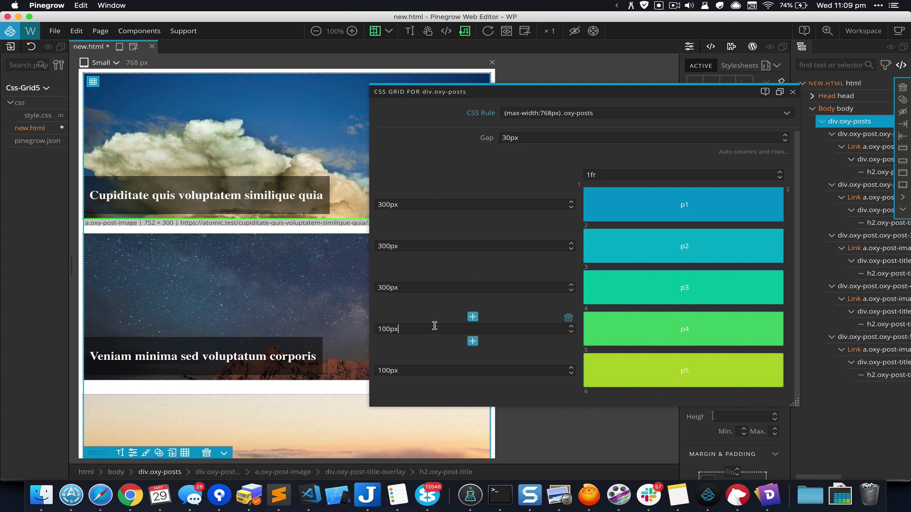
key(Home)
key(Right)
key(BackSpace)
text(3)
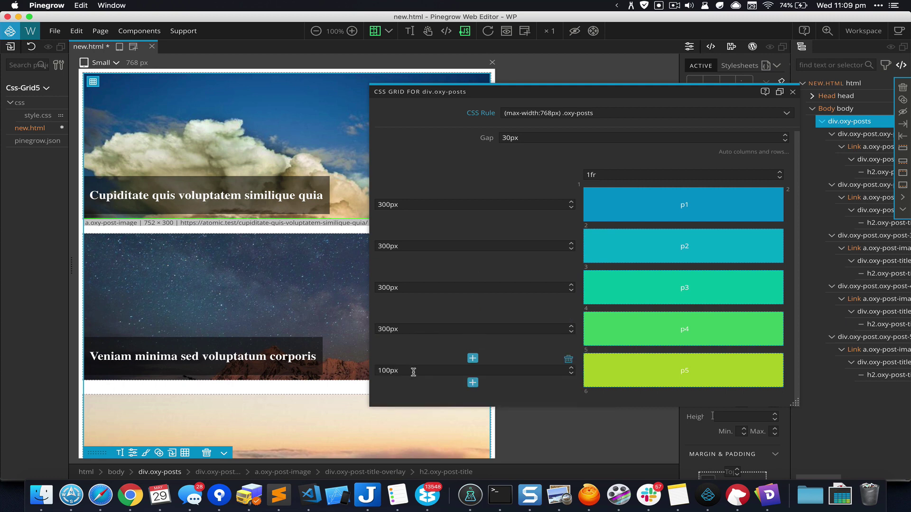
Set the p5 row's height to 300px and the grid gap to 20px, and close the grid editor.
key(Home)
key(Right)
key(BackSpace)
text(3)
click(505, 138)
key(BackSpace)
text(2)
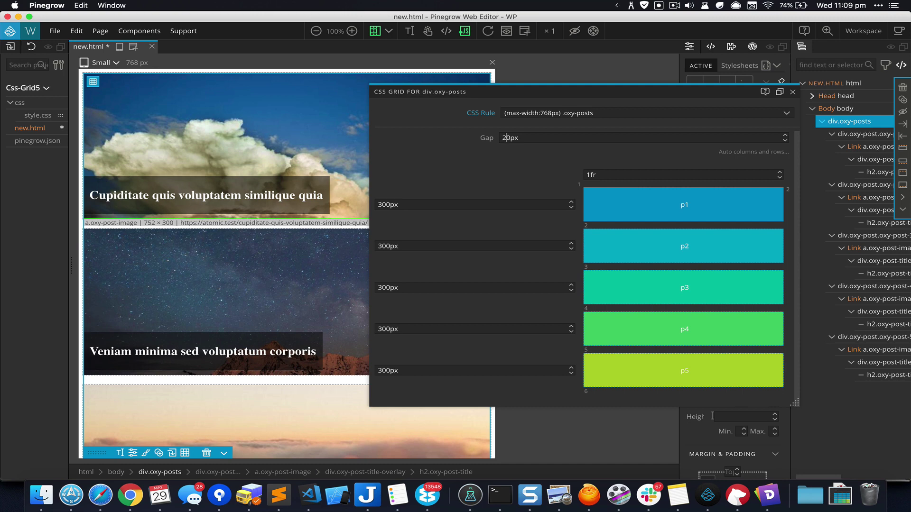
click(792, 92)
Review the stacked single-column posts in the preview, including with the page narrowed to 756 px.
scroll(459, 238, down, 5)
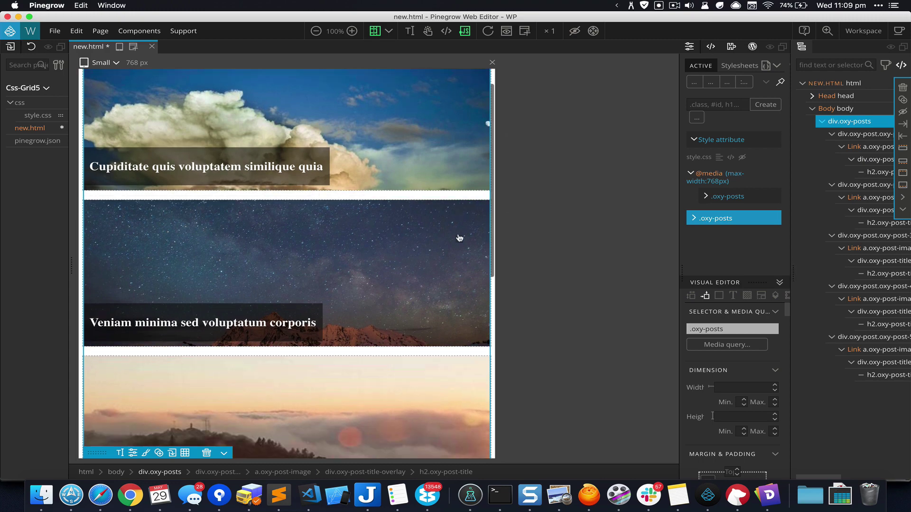
scroll(459, 238, down, 6)
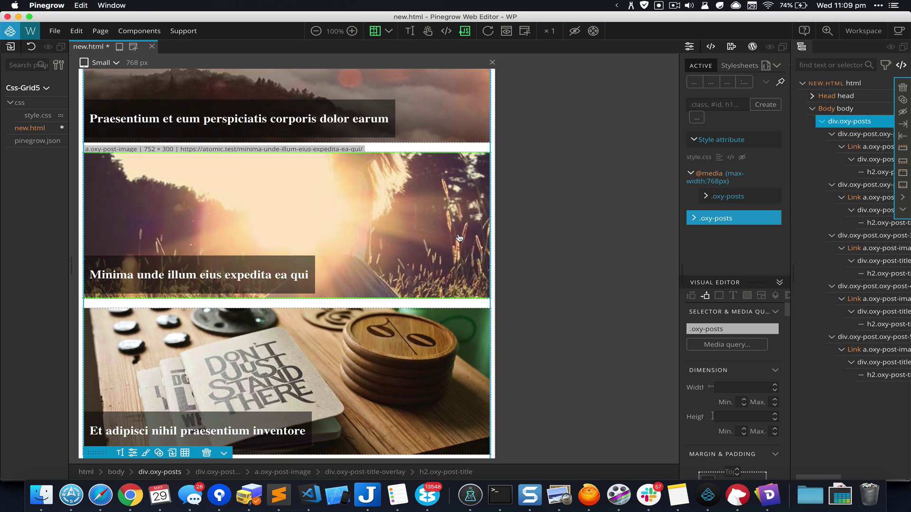
scroll(459, 238, up, 7)
scroll(459, 238, up, 4)
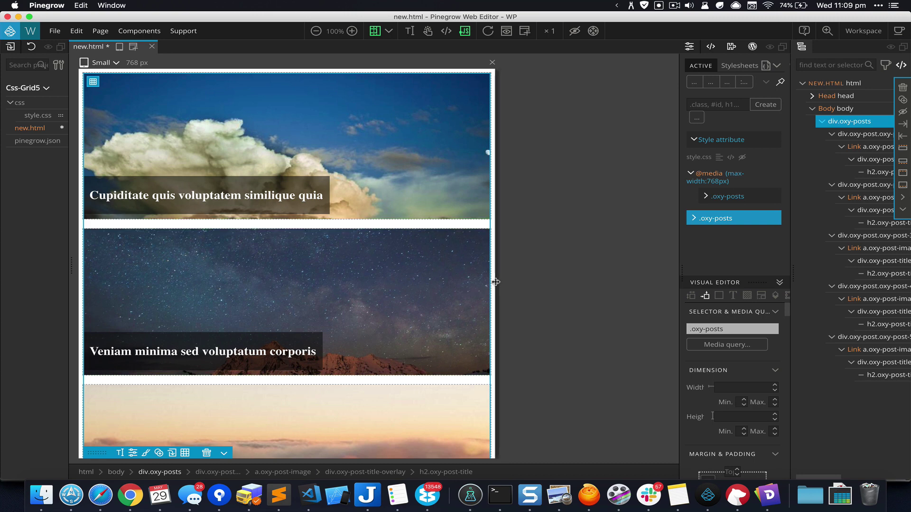
mouse_move(495, 282)
mouse_down()
mouse_move(655, 276)
mouse_move(489, 283)
mouse_up()
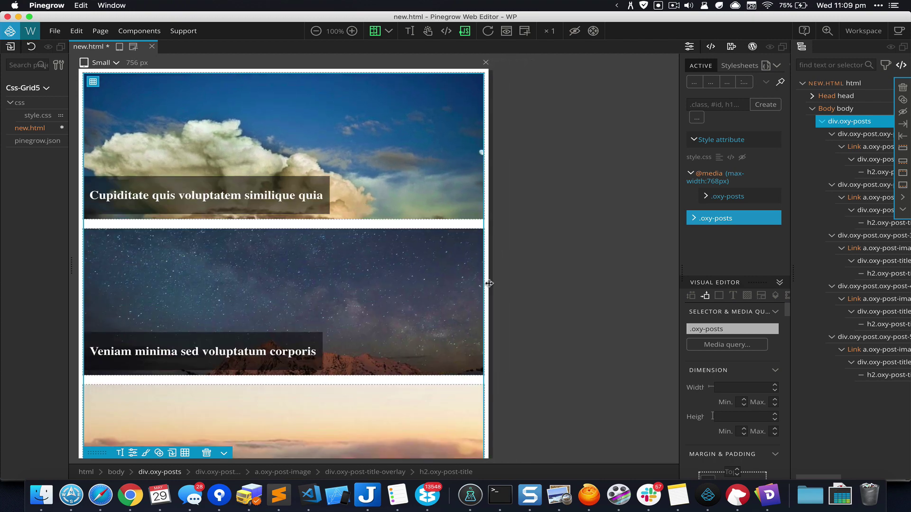
scroll(417, 261, down, 10)
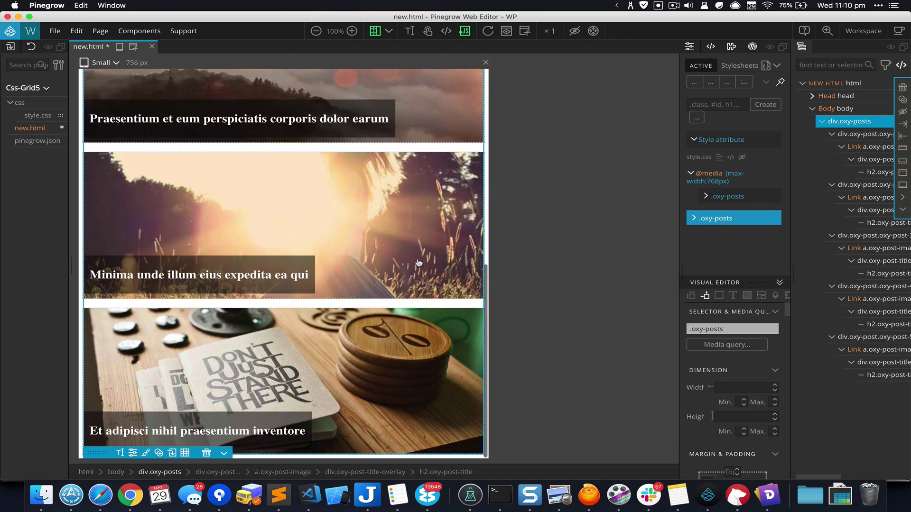
scroll(419, 262, up, 8)
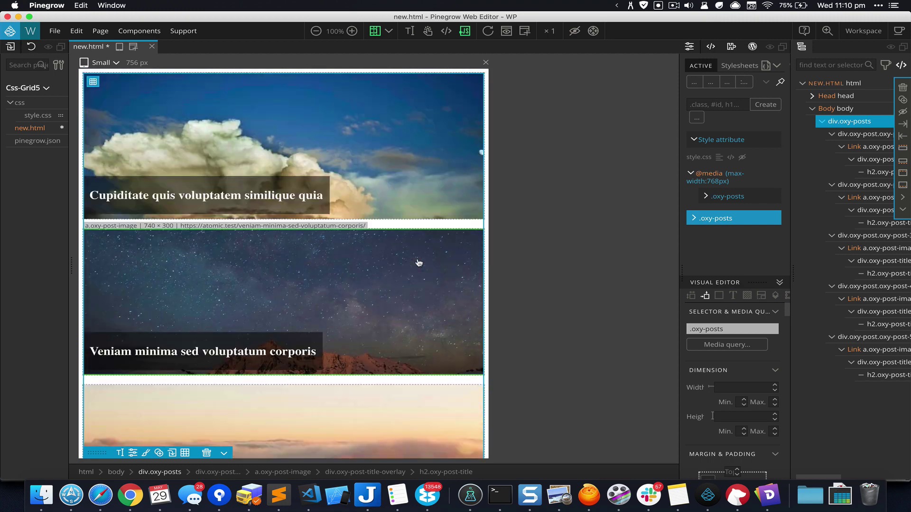
Save the page and its styles, open style.css in the code editor and copy all of its code.
key(super+s)
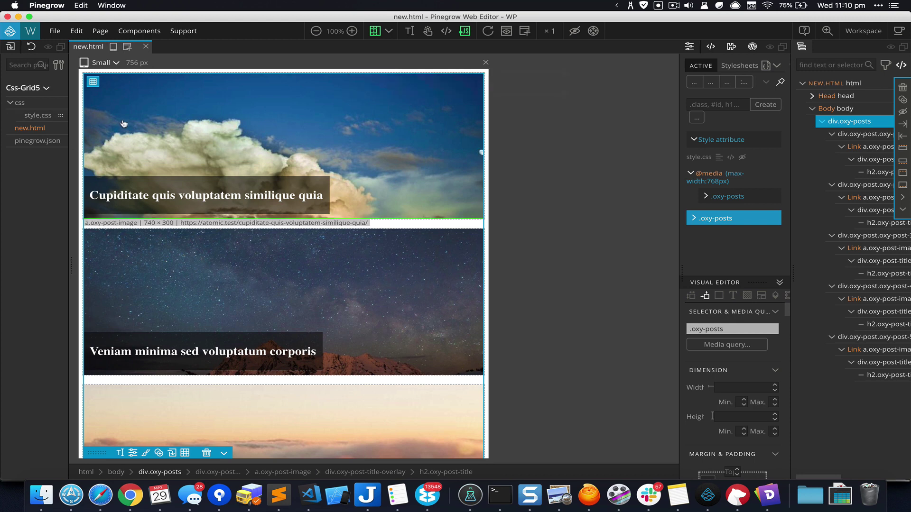
click(42, 117)
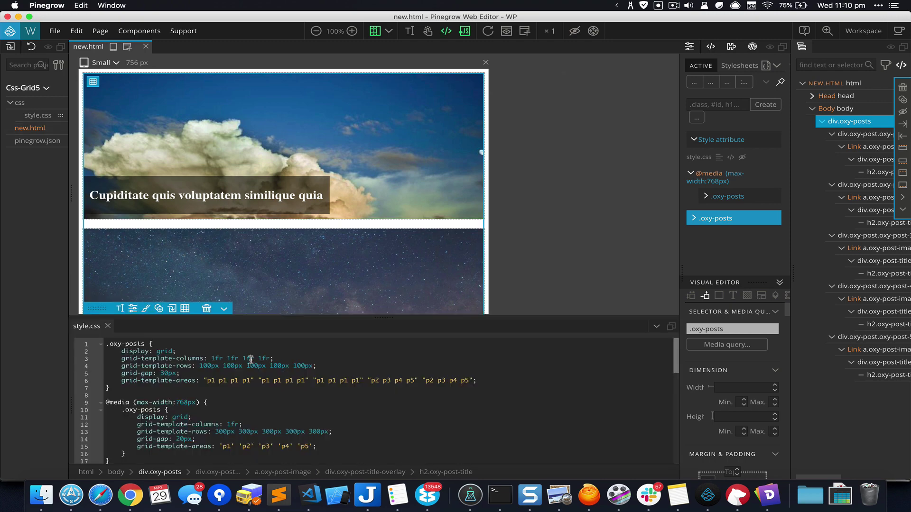
key(super+a)
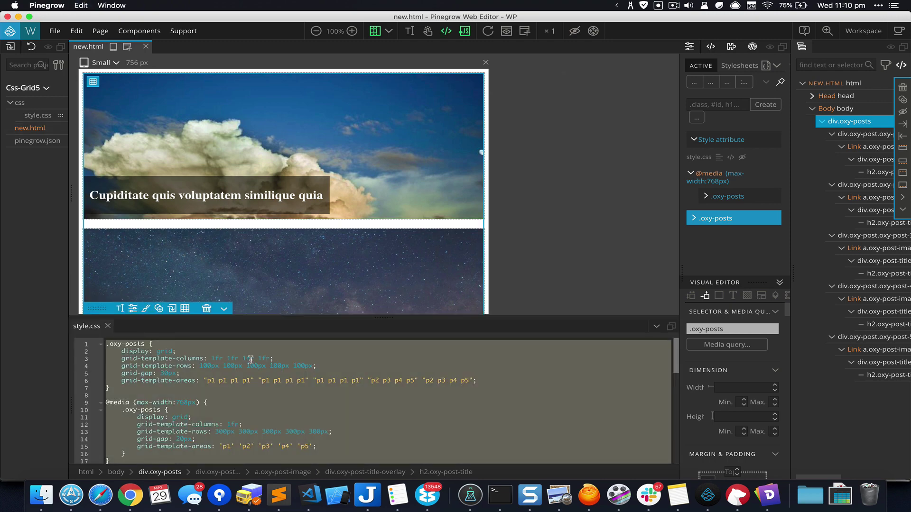
Switch to the Oxygen Visual Editor in Chrome and replace the Easy Posts Template CSS with the copied style.css code.
key(super+Tab)
key(super+Tab)
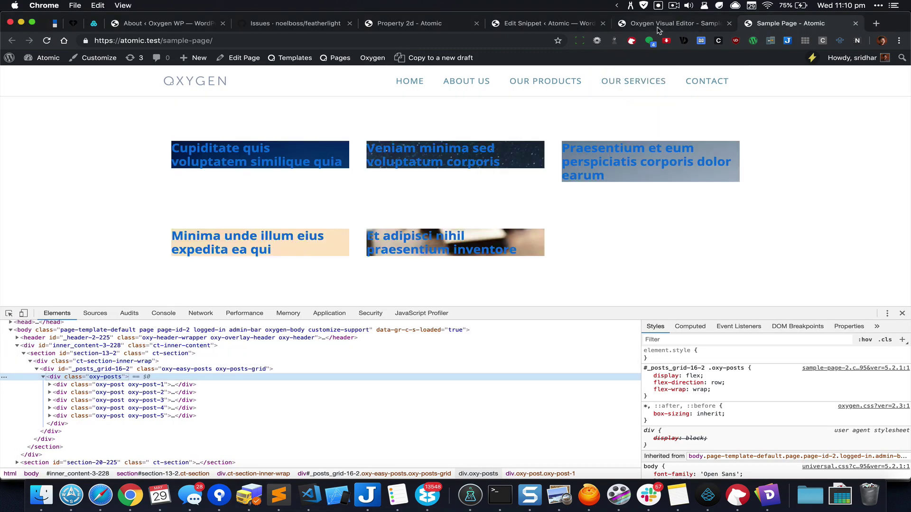
click(661, 27)
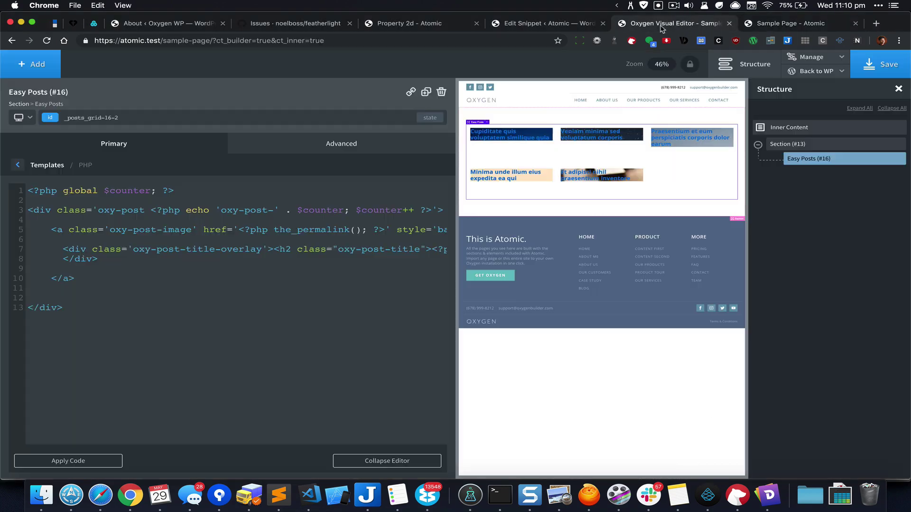
click(53, 167)
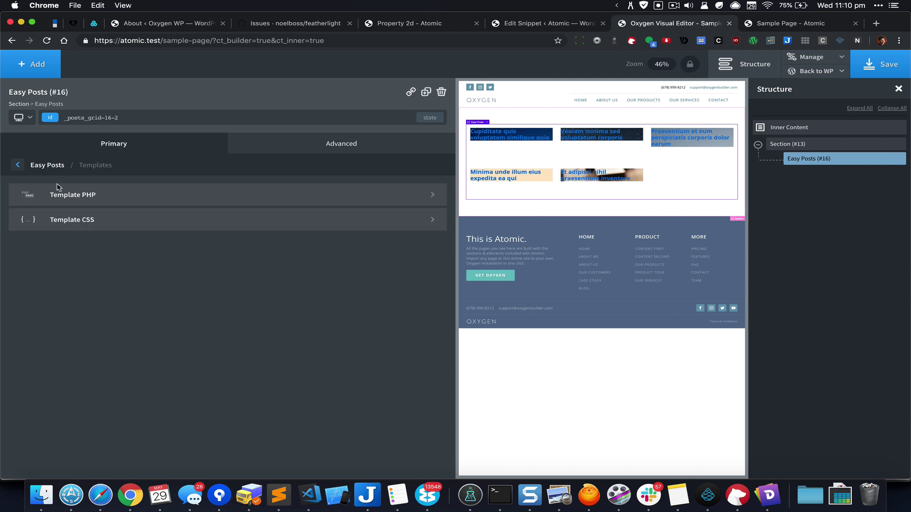
click(119, 224)
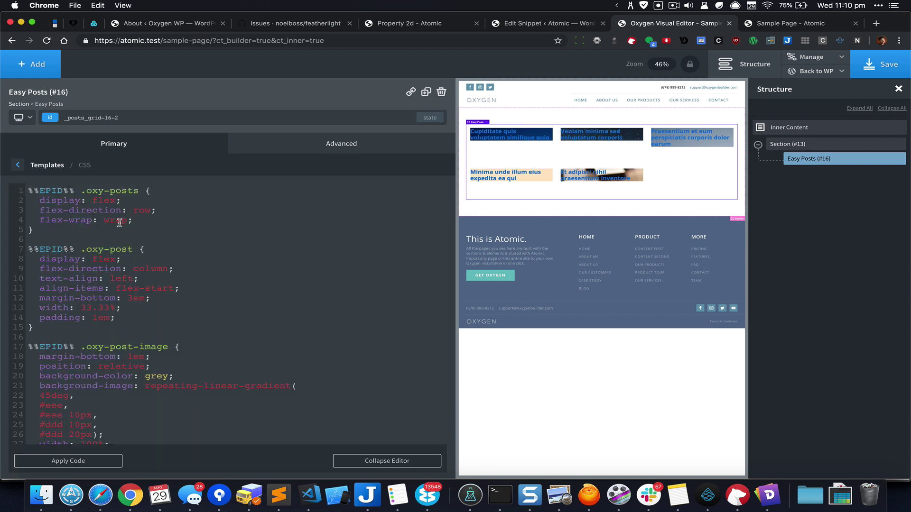
key(super+a)
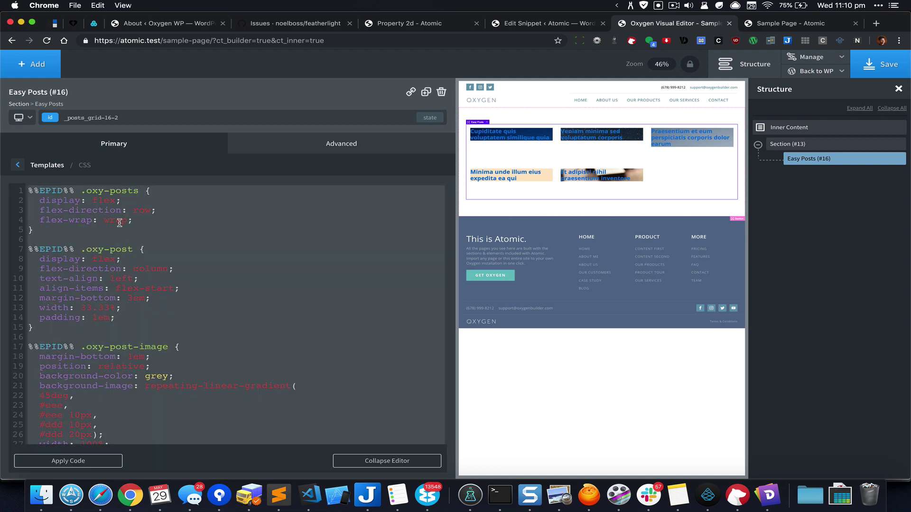
key(super+v)
scroll(120, 222, up, 10)
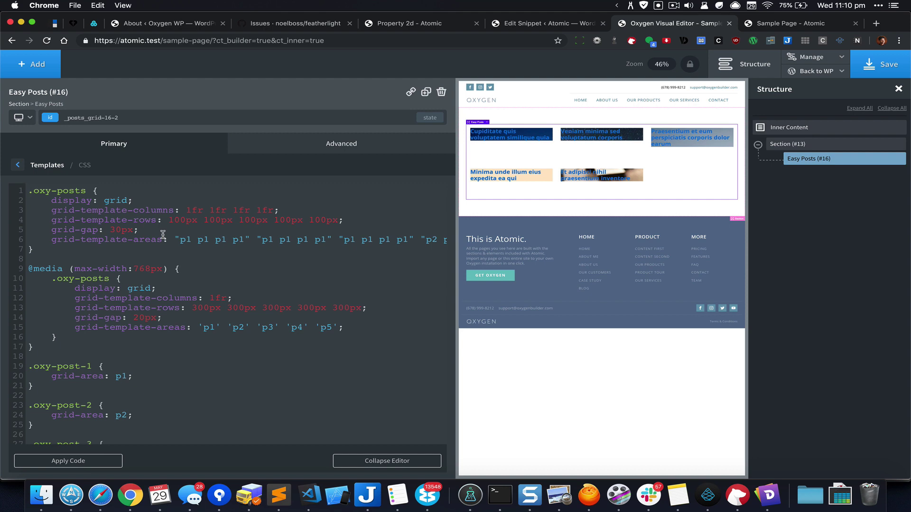
Prefix the .oxy-posts selectors with %%EPID%%, both in the base rule and inside the max-width:768px media query.
text(%%EPID%%)
key(super+shift+Left)
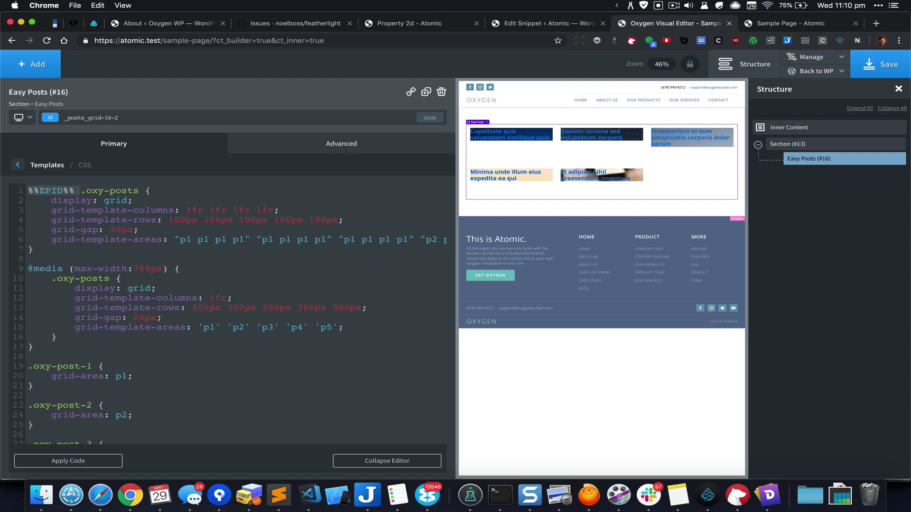
key(Right)
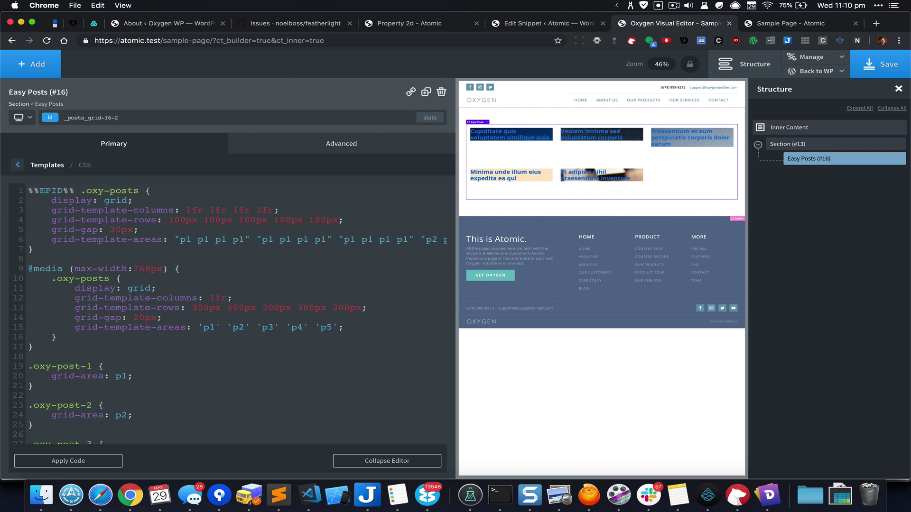
key(shift+Home)
key(super+c)
key(Right)
key(super+v)
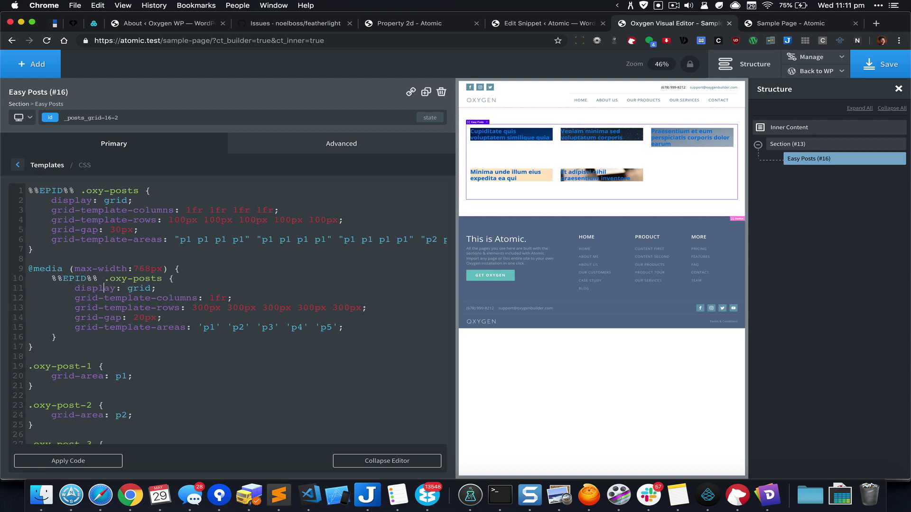
Add the %%EPID%% prefix to the selectors .oxy-post-1 through .oxy-post-5.
click(103, 365)
key(Home)
key(super+v)
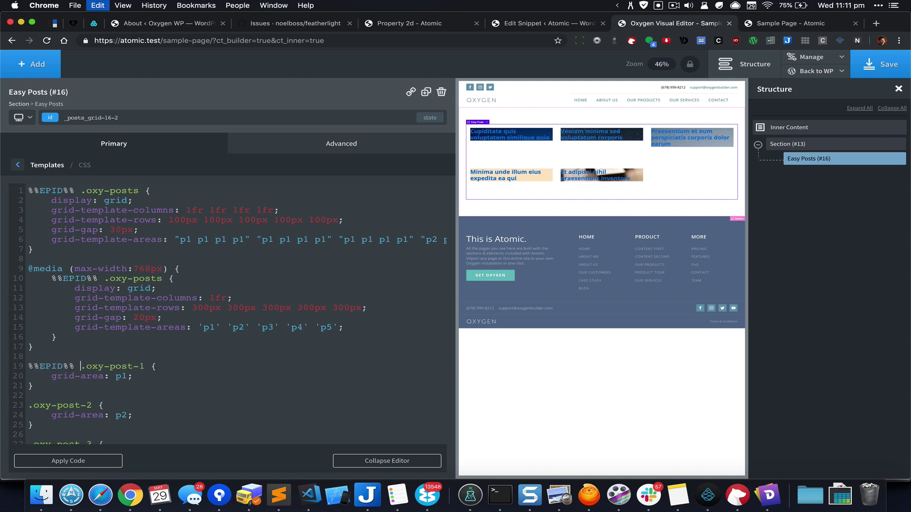
scroll(104, 366, down, 3)
scroll(246, 218, down, 3)
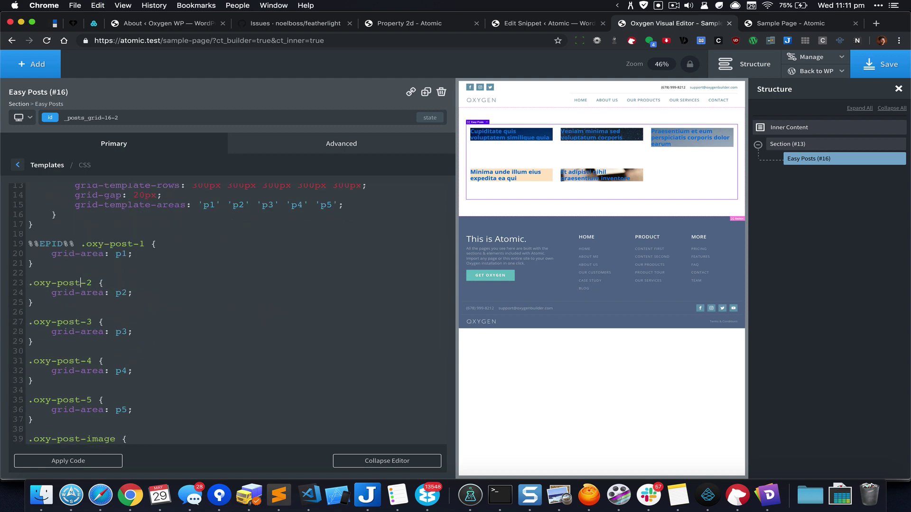
click(83, 282)
key(Home)
key(super+v)
click(80, 322)
key(Home)
key(super+v)
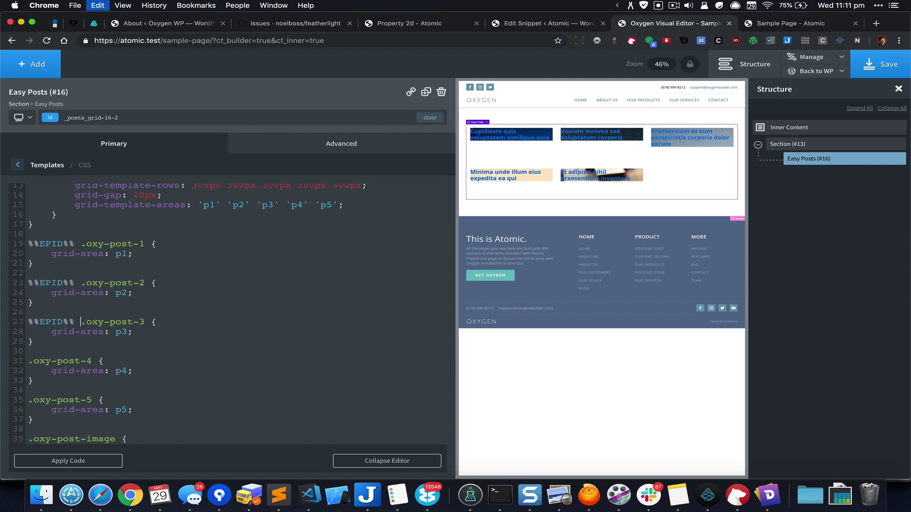
click(80, 361)
key(Home)
key(super+v)
scroll(80, 360, down, 5)
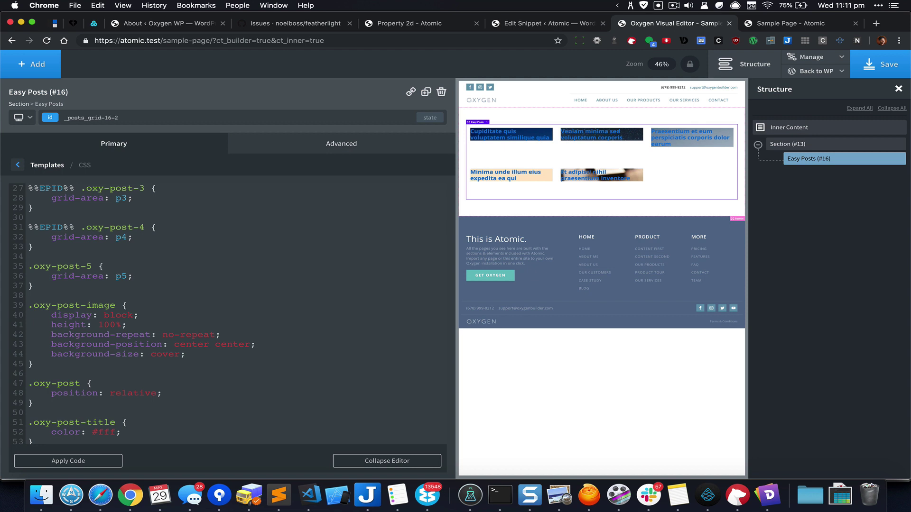
key(cmd+v)
Add the %%EPID%% prefix to the .oxy-post-image, .oxy-post, .oxy-post-title and .oxy-post-title-overlay selectors.
key(Down)
key(super+v)
scroll(93, 248, down, 3)
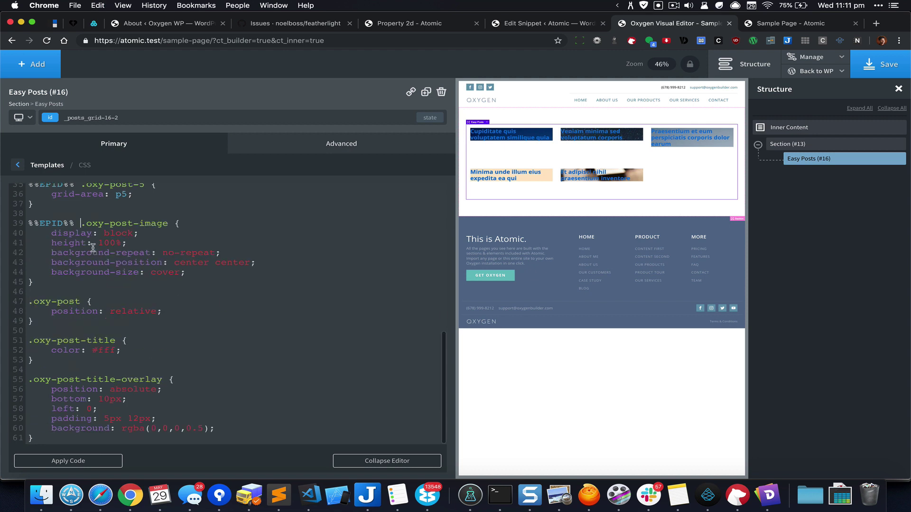
click(120, 301)
key(super+Left)
key(super+v)
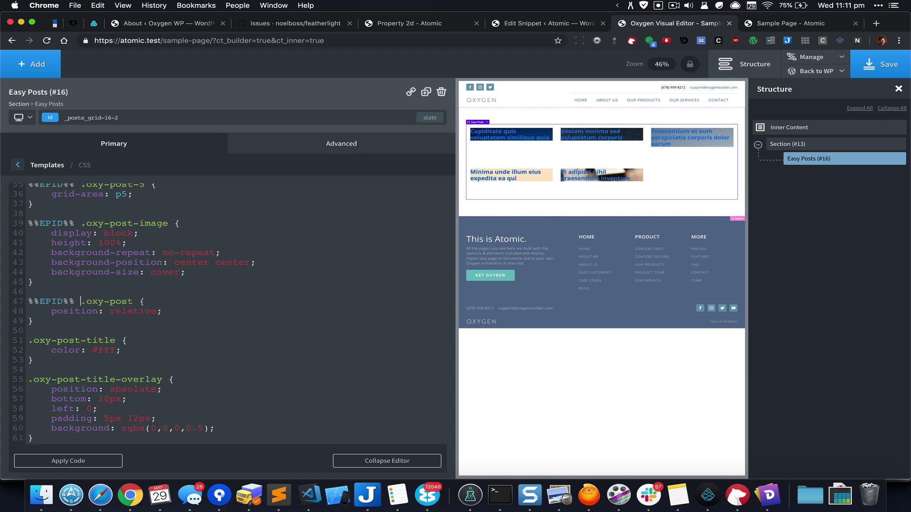
key(super+v)
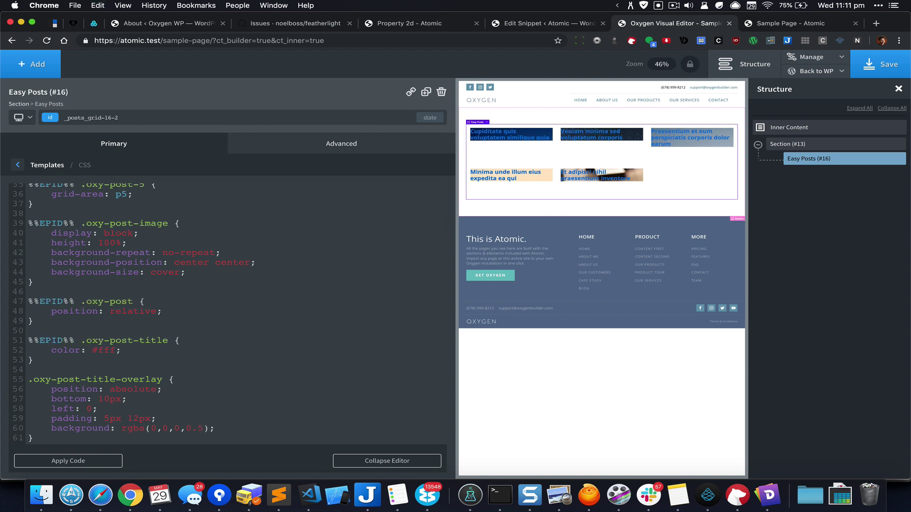
key(super+v)
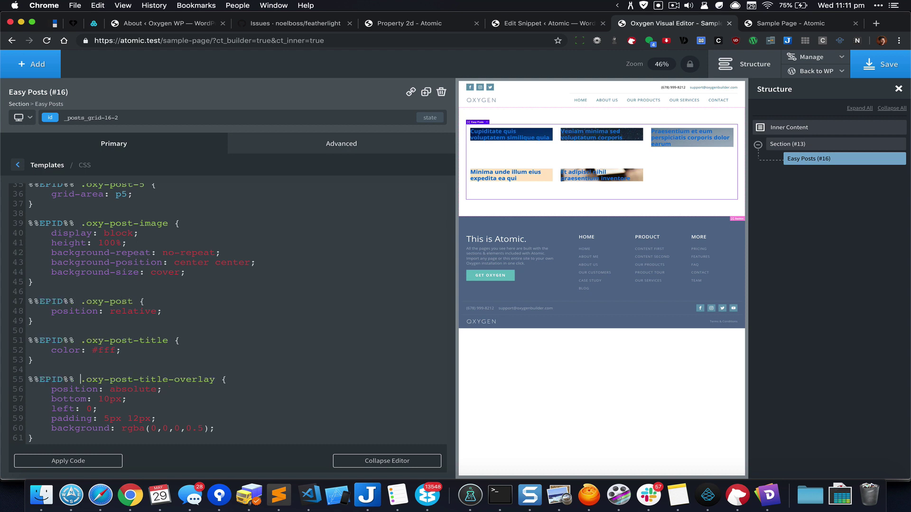
Apply the template CSS, collapse the code editor and save the page.
click(91, 460)
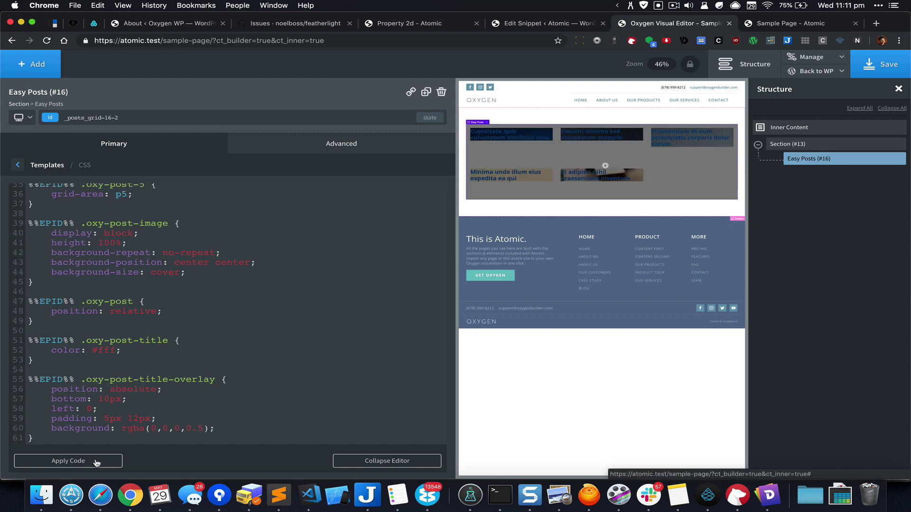
click(400, 462)
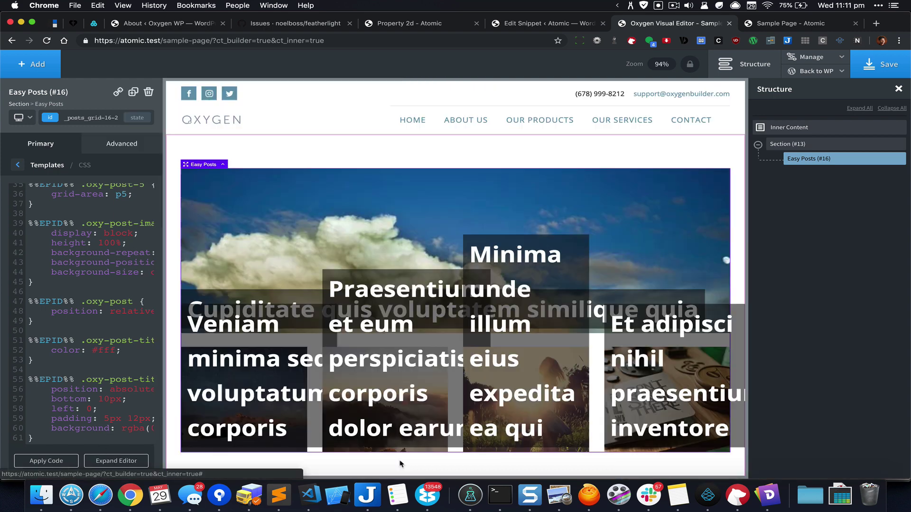
click(882, 77)
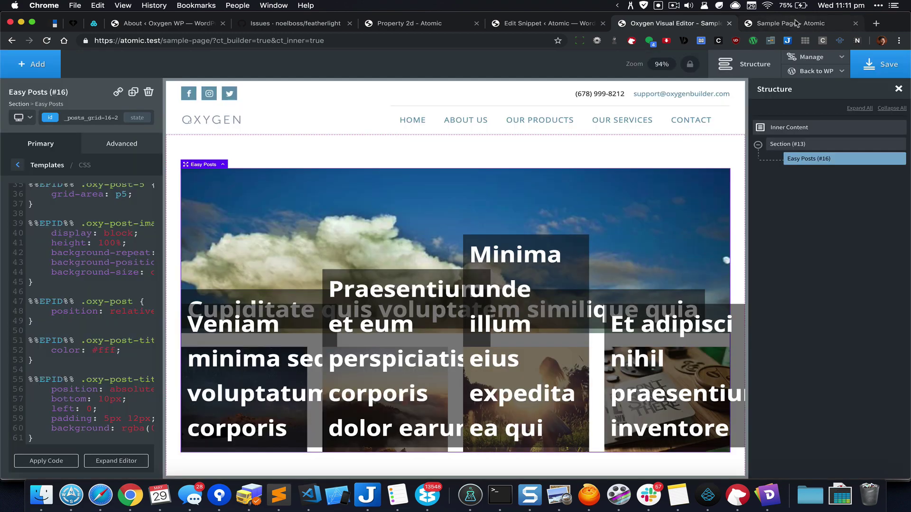
Reload the front-end Sample Page with the developer tools closed to check the post grid.
click(797, 22)
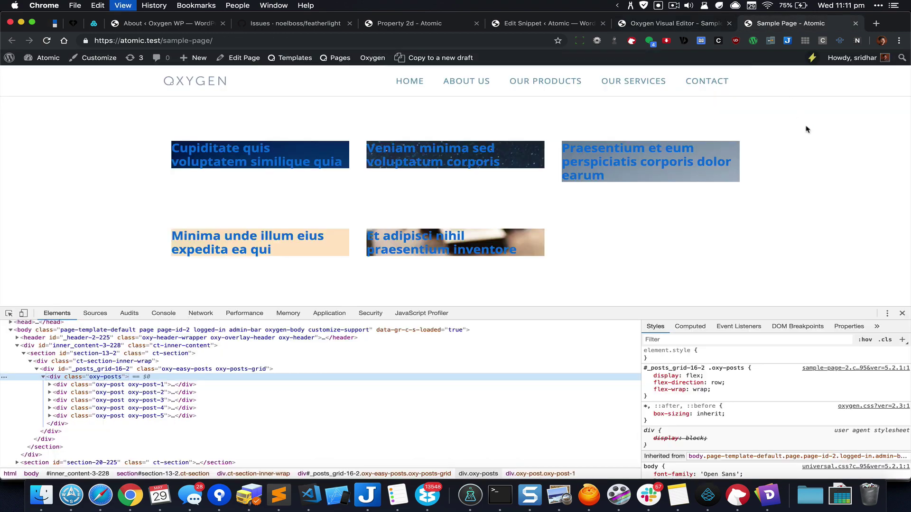
key(super+alt+i)
key(super+r)
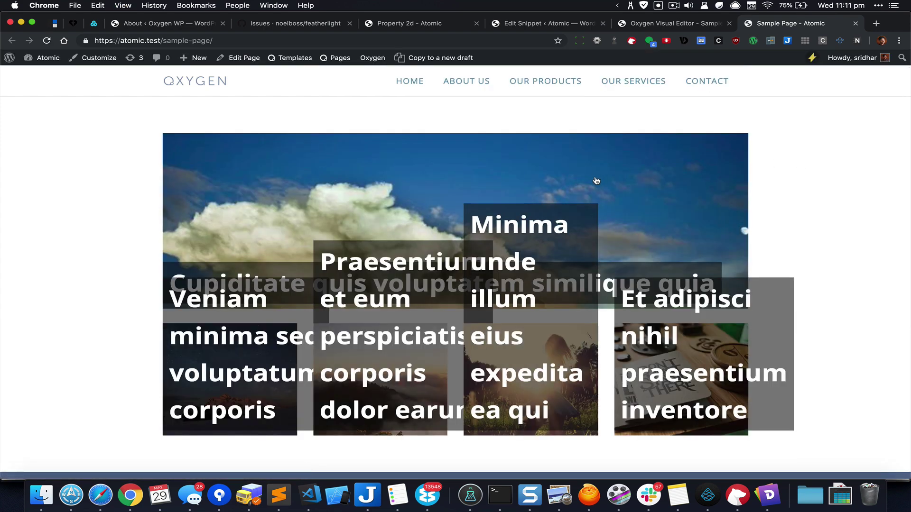
Back in the Oxygen editor, set the Easy Posts title font size to 20 px and save the page.
click(683, 28)
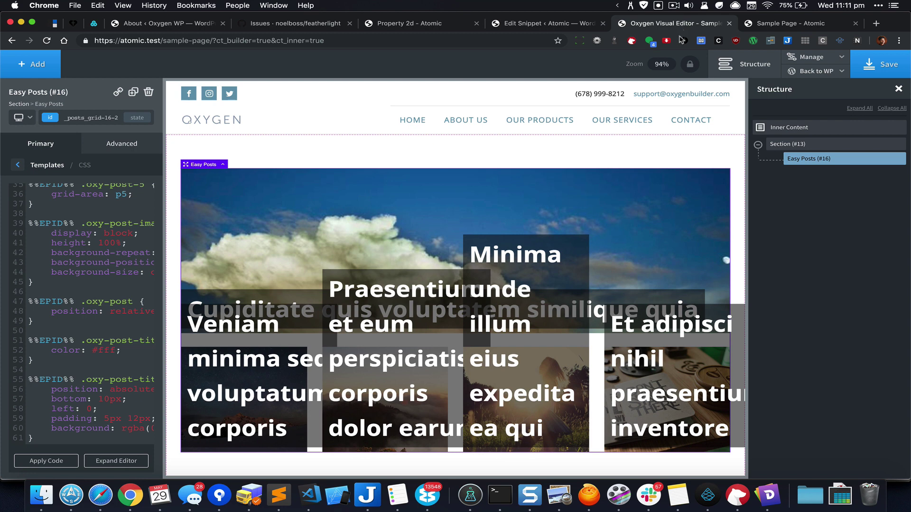
click(48, 148)
click(89, 196)
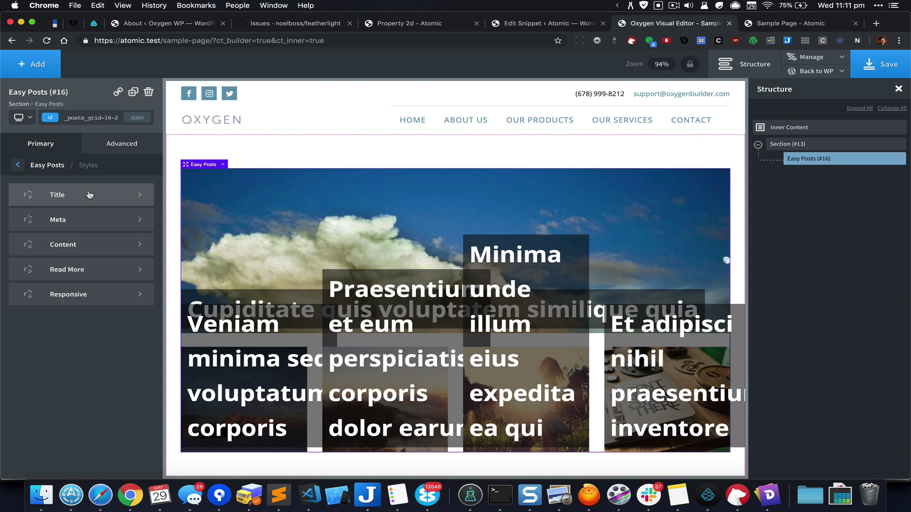
click(89, 195)
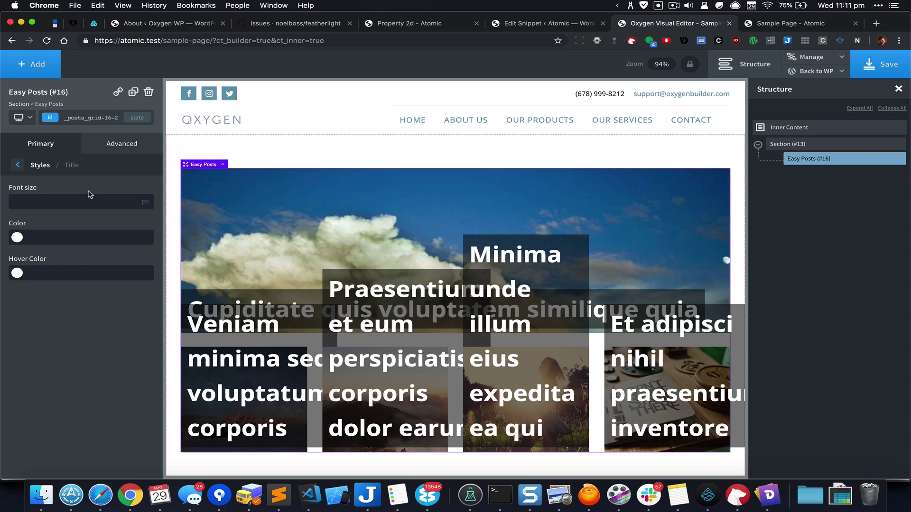
click(62, 202)
text(20)
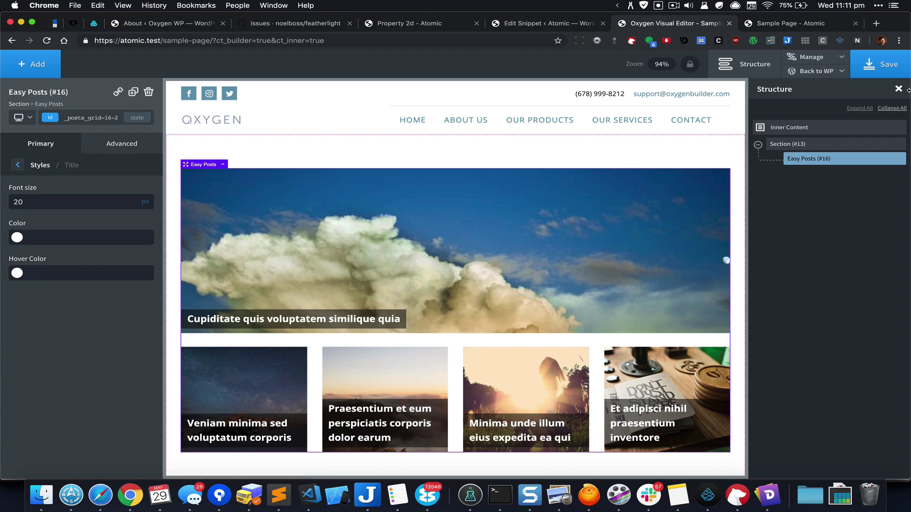
click(882, 65)
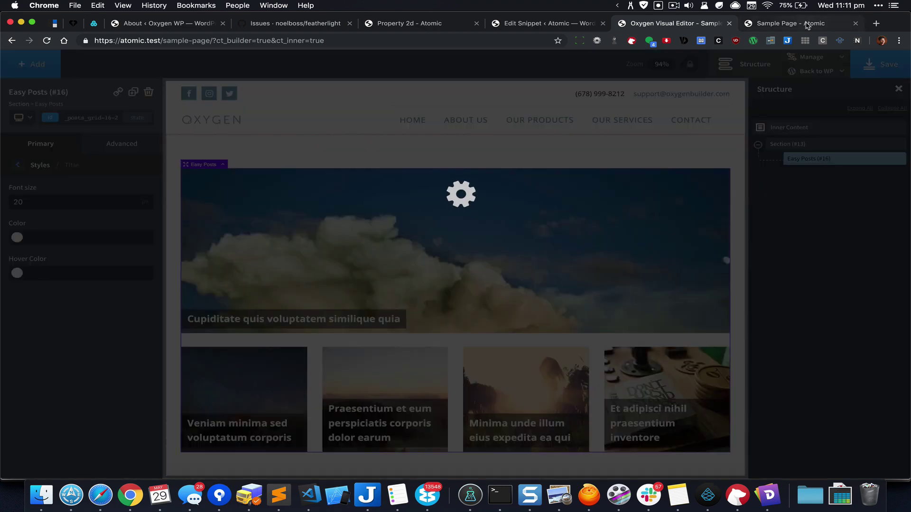
Reload the front-end Sample Page and examine the post grid in responsive device mode at 768 px and 1064 px widths.
click(807, 26)
key(super+r)
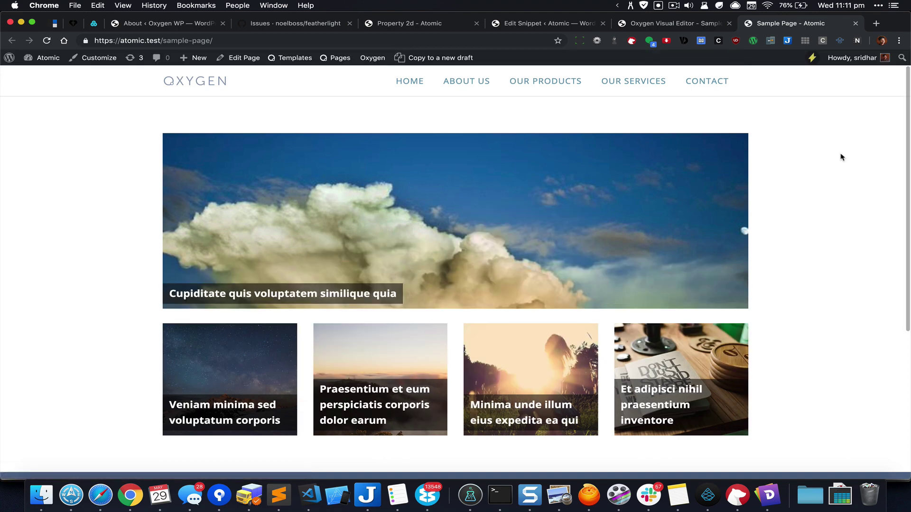
key(super+alt+i)
scroll(840, 157, down, 4)
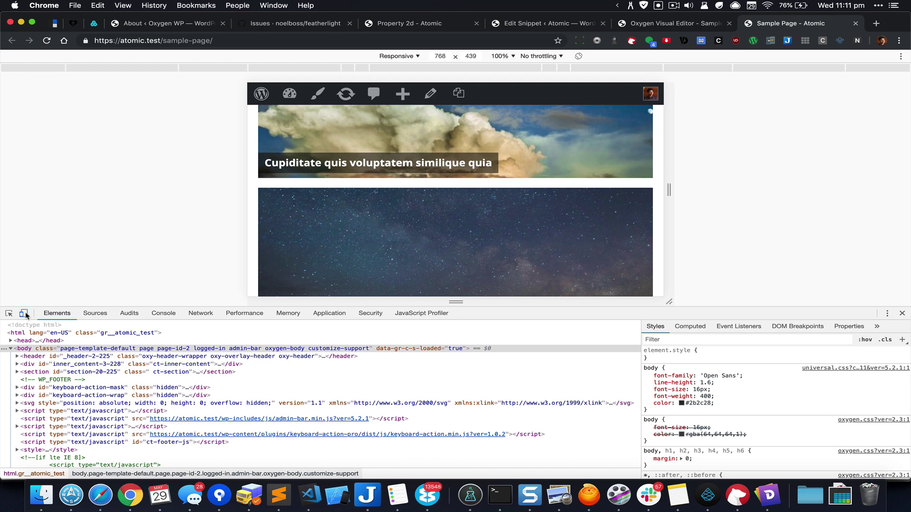
click(23, 313)
drag(656, 182, 750, 189)
scroll(685, 191, up, 5)
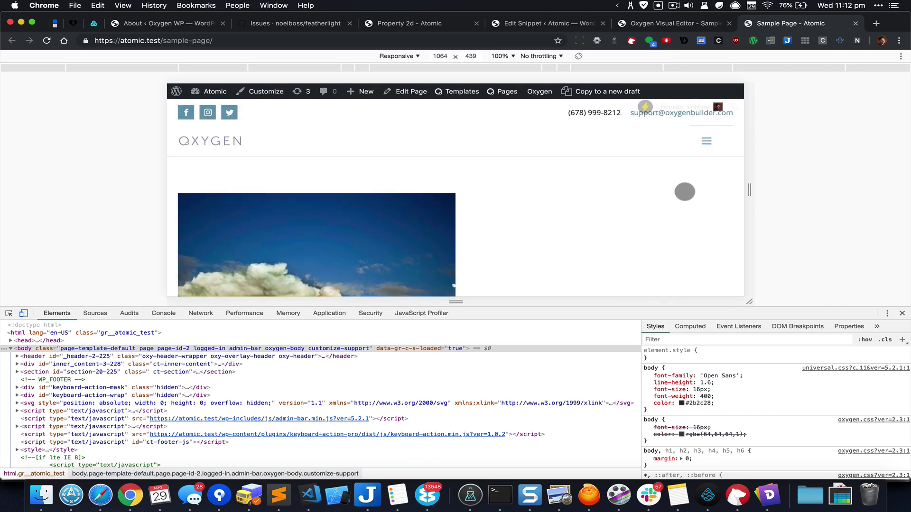
scroll(684, 192, down, 4)
scroll(684, 192, down, 3)
scroll(684, 191, up, 4)
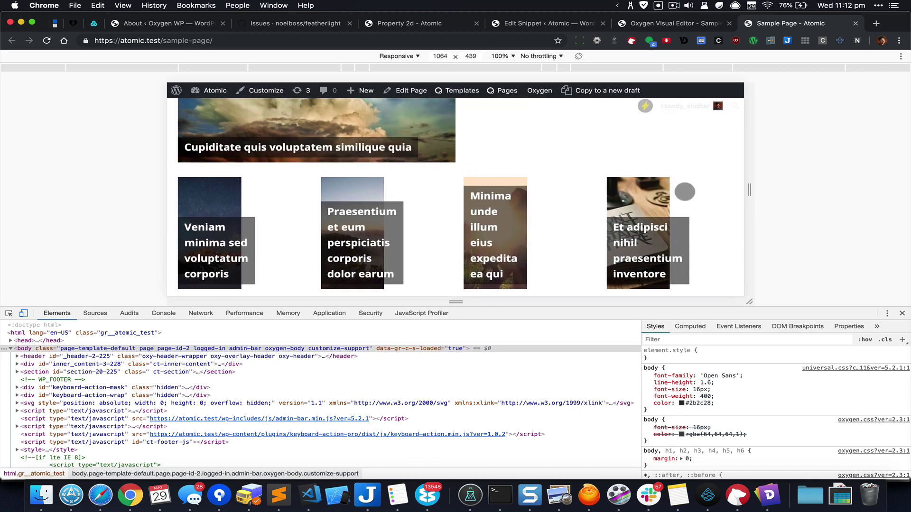
scroll(685, 192, up, 2)
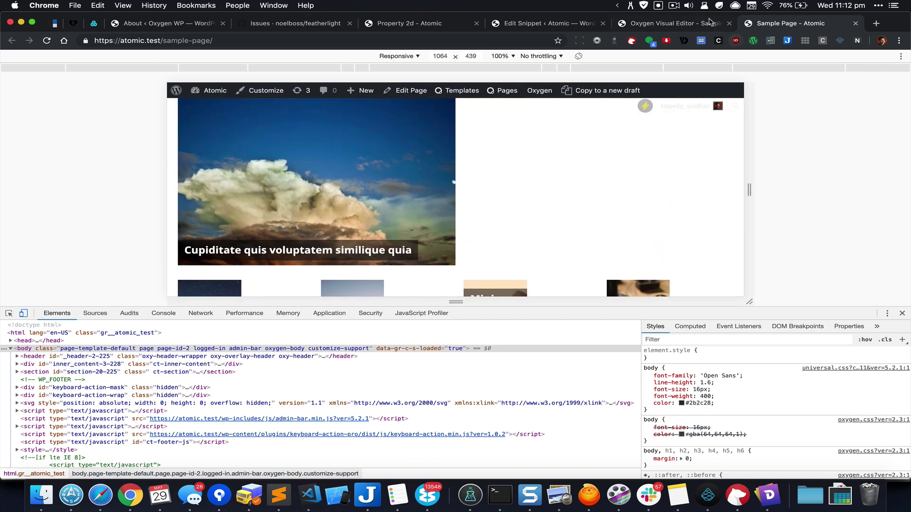
In the Oxygen editor, set the Easy Posts 50% and 100% width breakpoints both to Never and save the page.
click(702, 22)
click(18, 165)
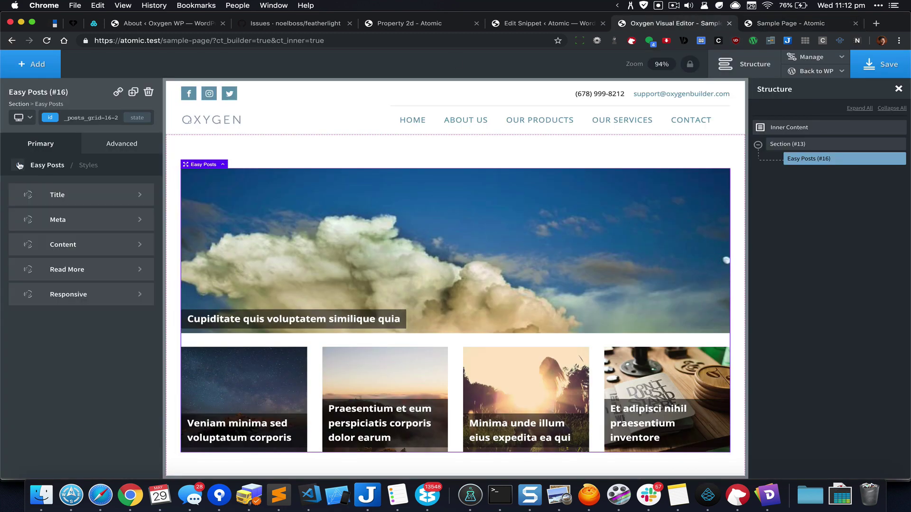
click(111, 295)
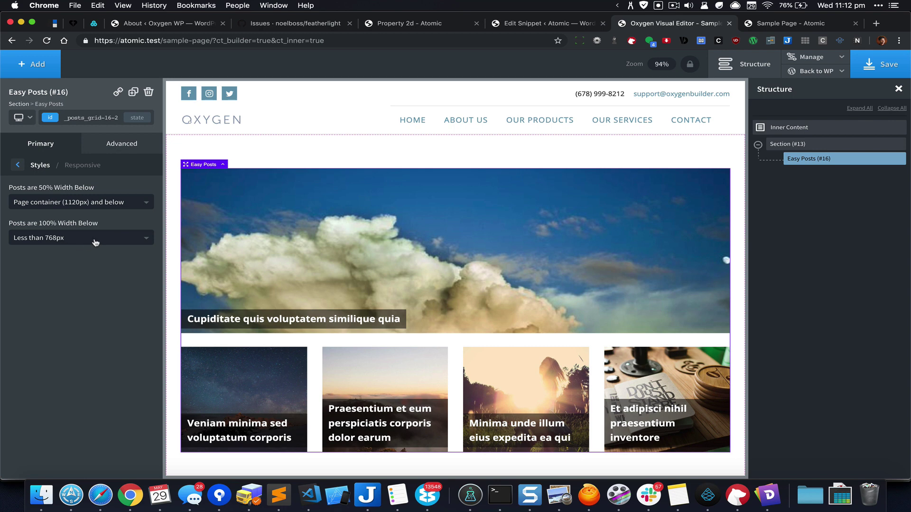
click(90, 203)
click(56, 272)
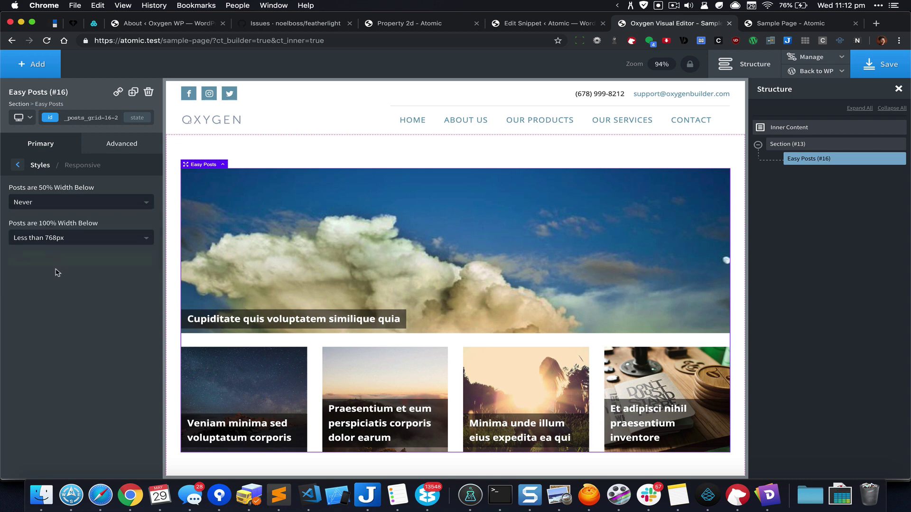
click(69, 245)
click(51, 306)
click(878, 67)
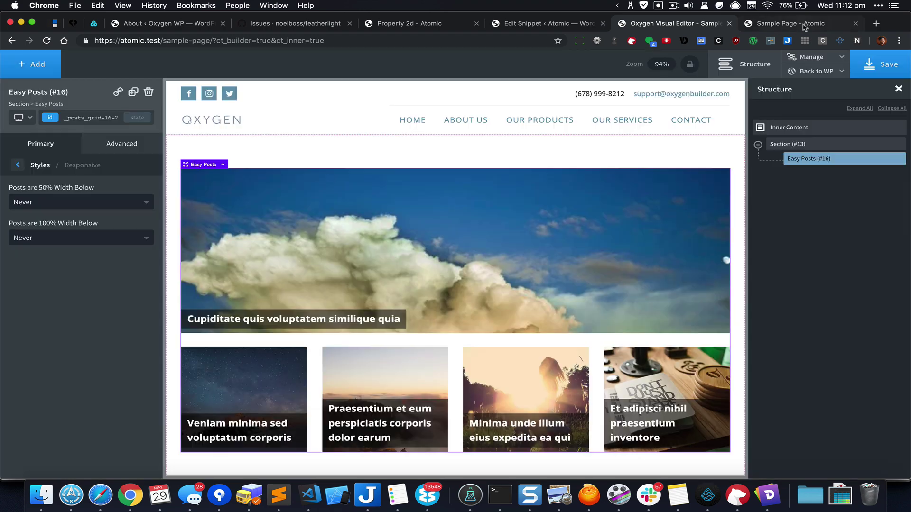
Reload the front-end Sample Page and examine the post layout at 1064 px, 742 px and full browser width.
click(805, 25)
key(super+r)
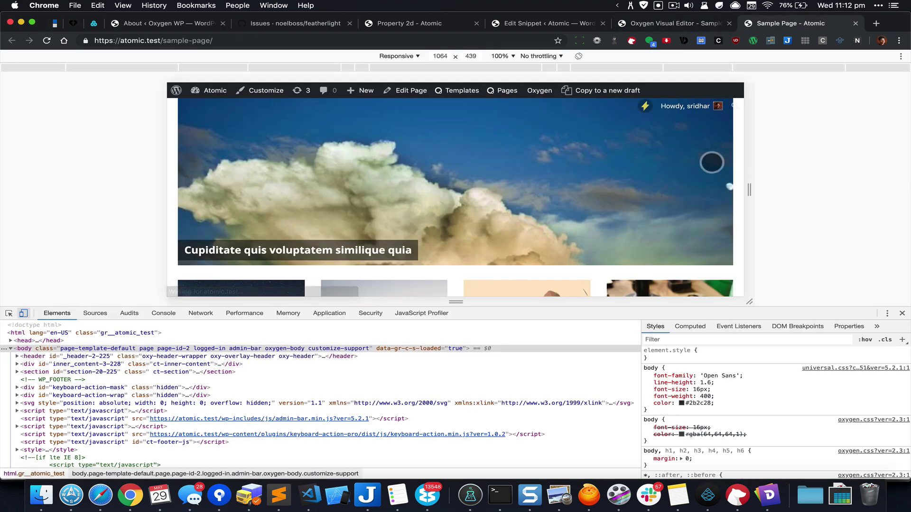
scroll(712, 163, down, 5)
scroll(712, 163, up, 2)
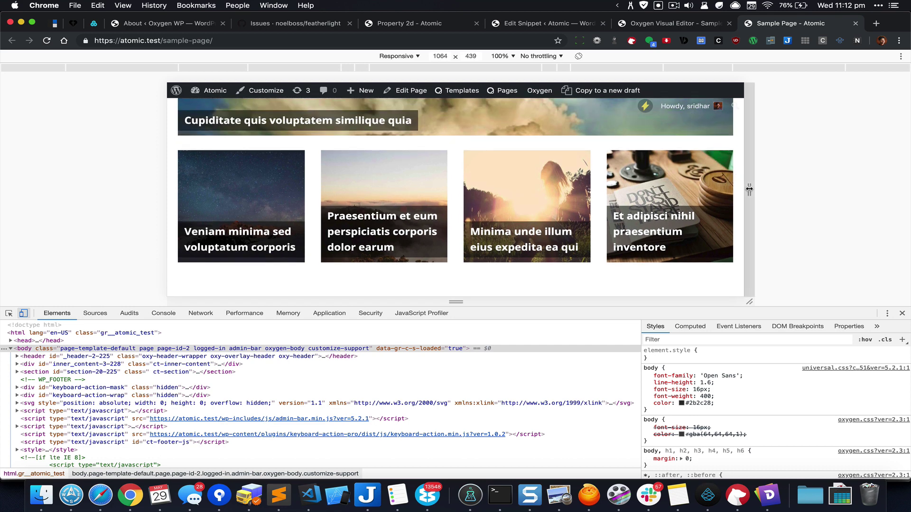
drag(749, 190, 662, 192)
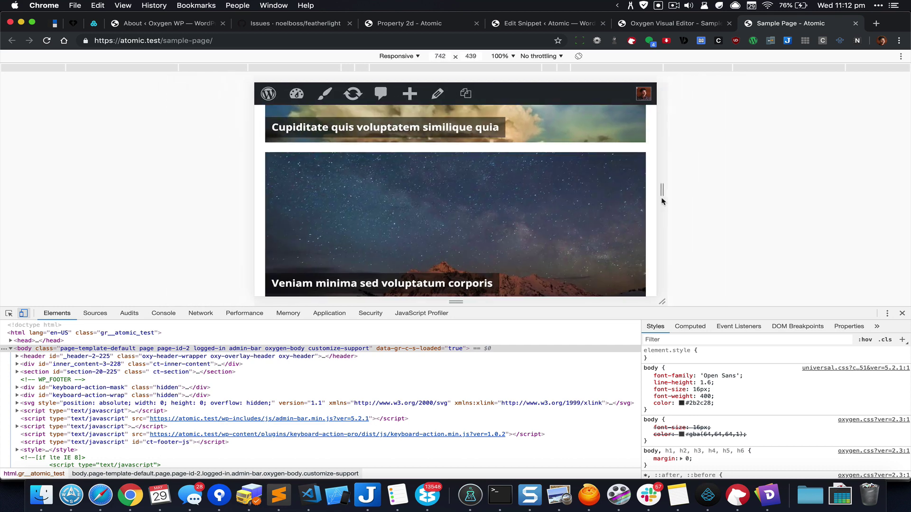
scroll(627, 188, up, 5)
scroll(627, 188, down, 8)
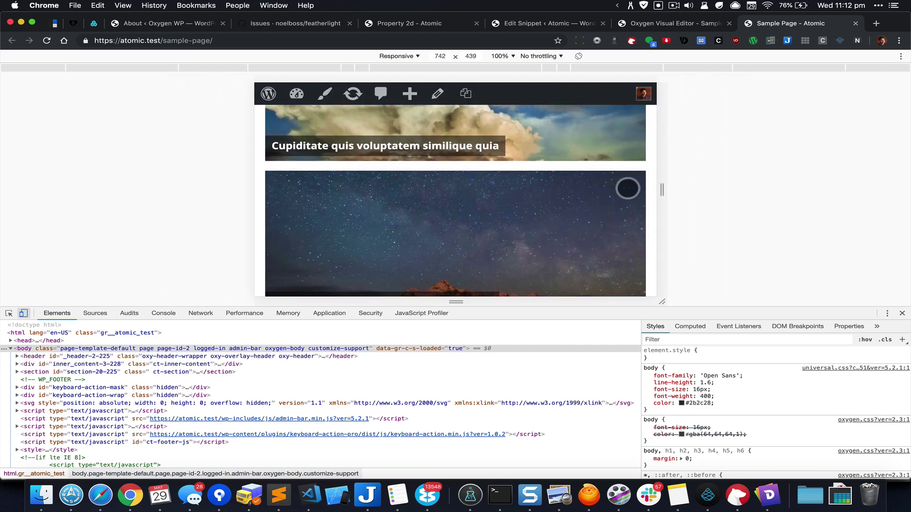
scroll(628, 189, down, 10)
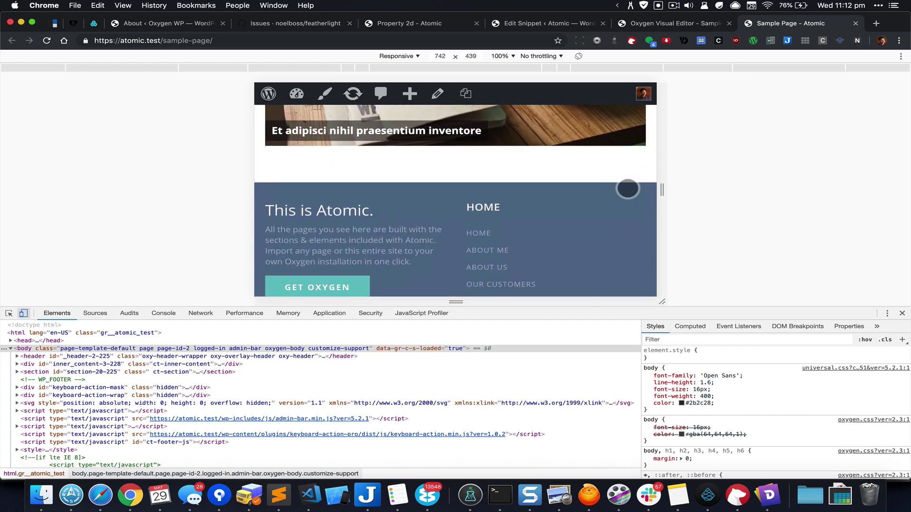
scroll(628, 188, up, 6)
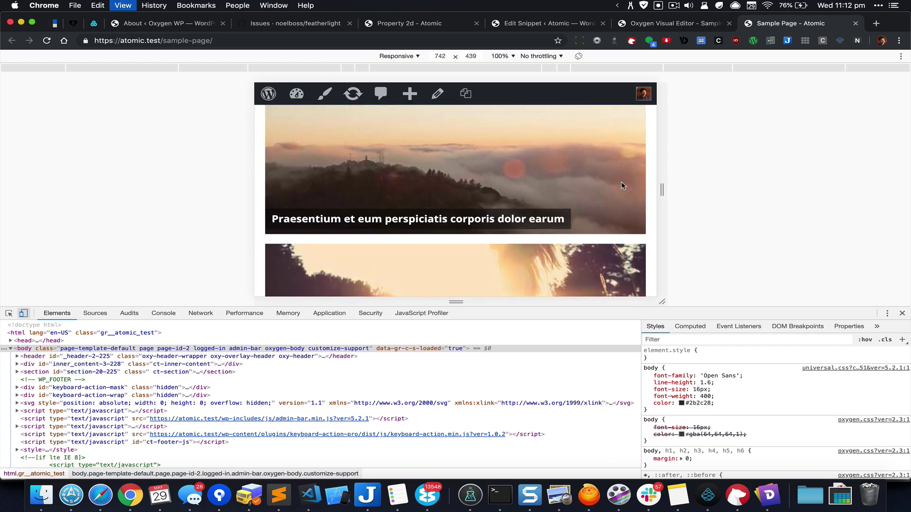
key(super+alt+i)
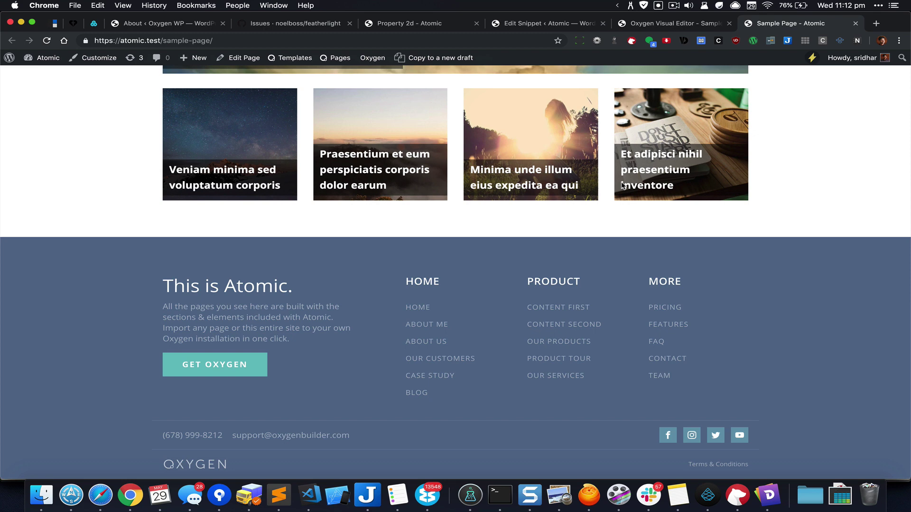
scroll(810, 168, up, 6)
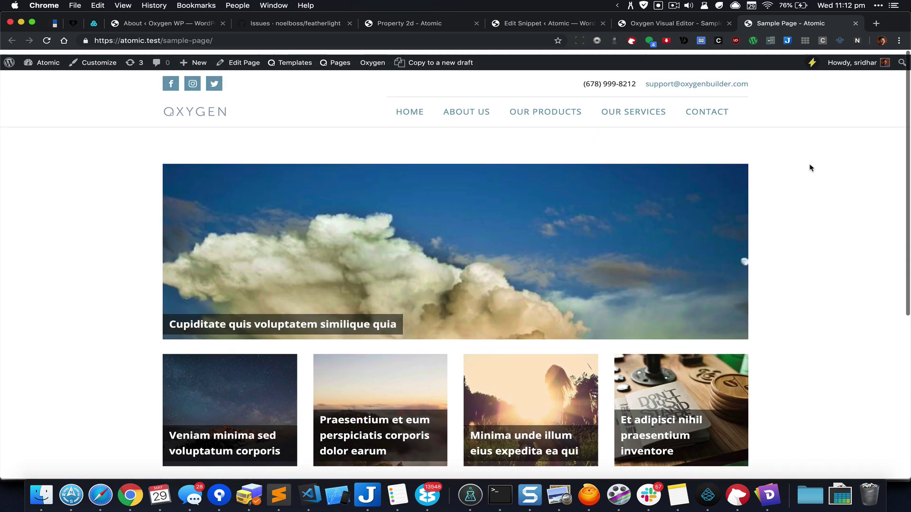